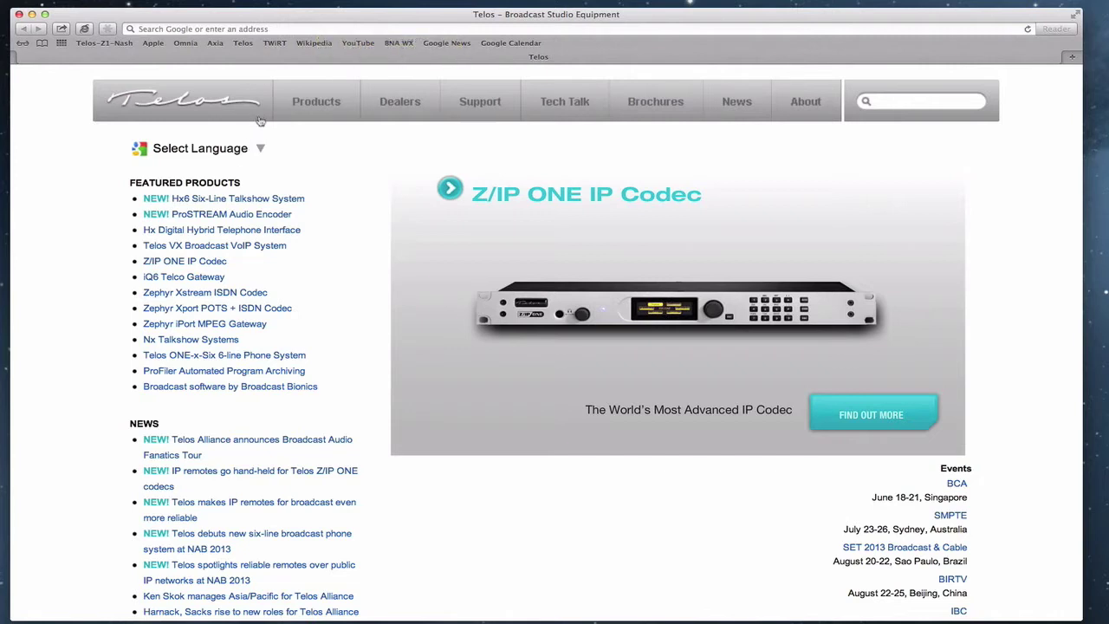
# Step: Open the Z/IP ONE IP Codec product page and look over its description and QuickStart video section
pyautogui.click(179, 261)
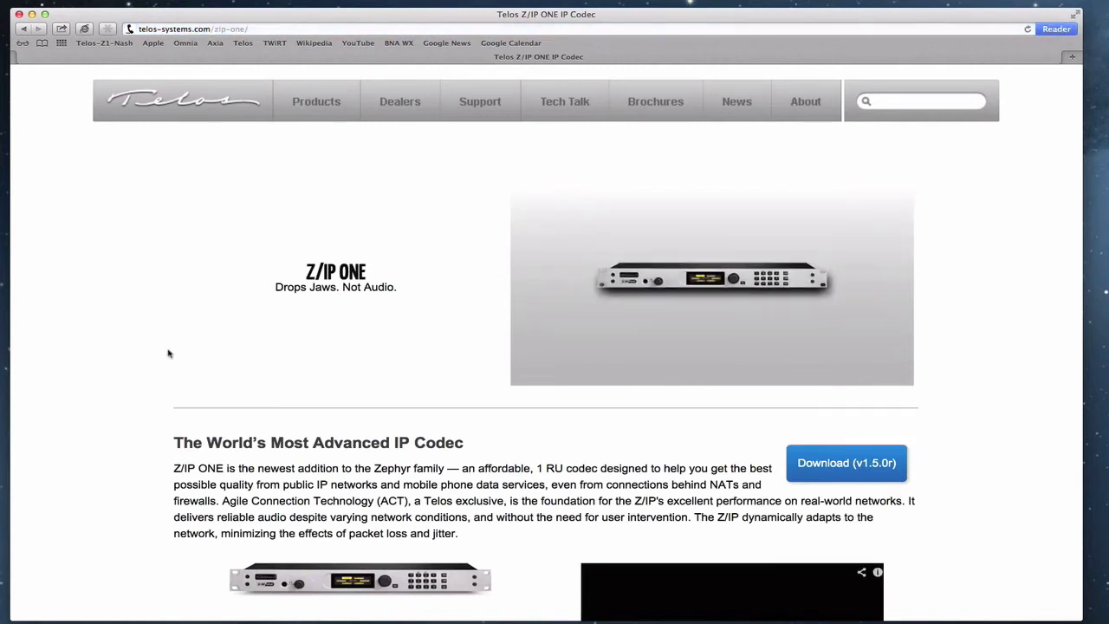
pyautogui.scroll(-3, 169, 352)
pyautogui.scroll(-5, 168, 352)
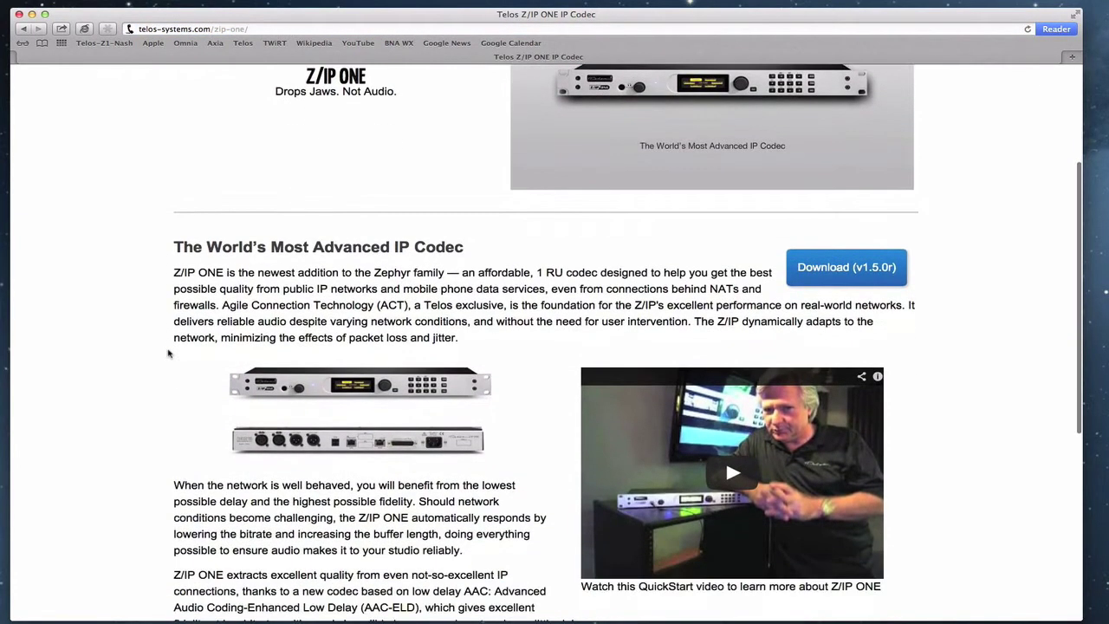
pyautogui.scroll(-2, 168, 352)
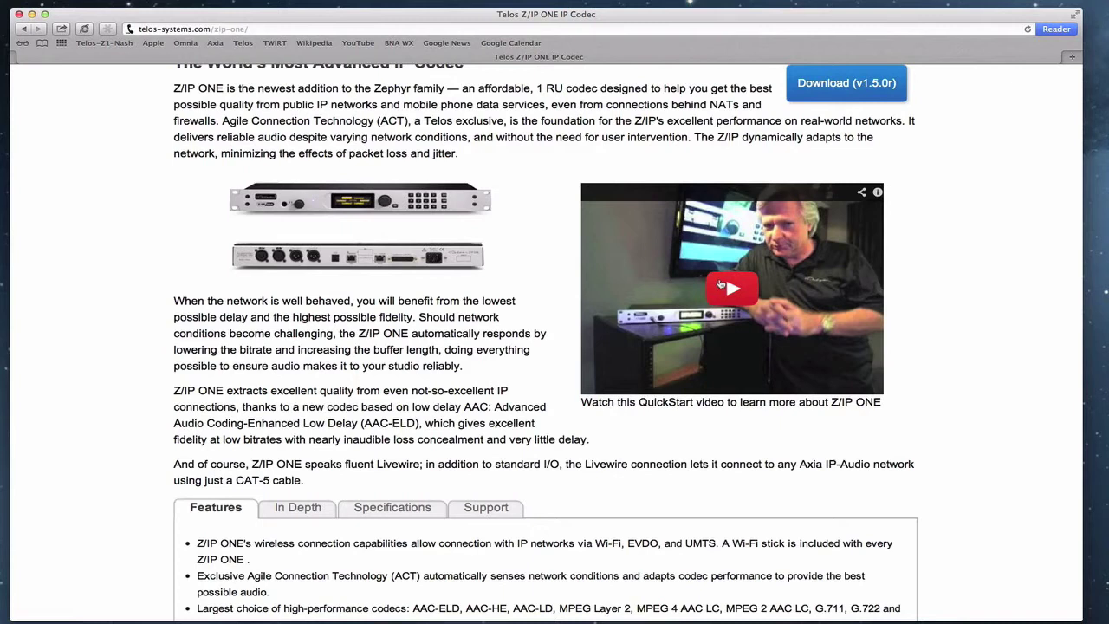
# Step: Load the codec's web interface at 192.168.0.68
pyautogui.click(327, 29)
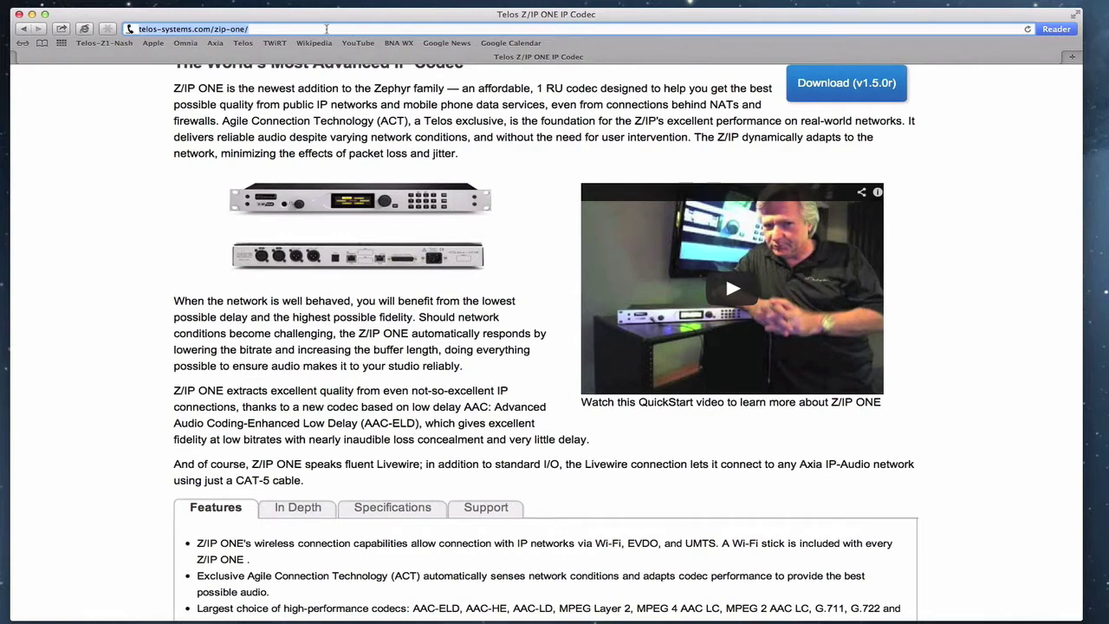
pyautogui.write('192.16')
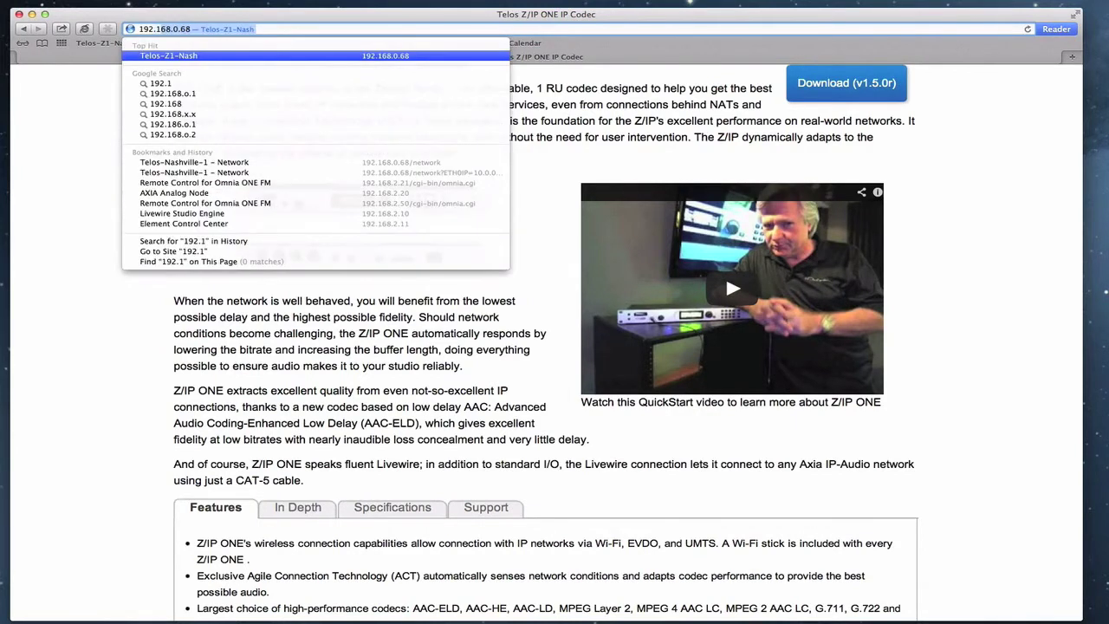
pyautogui.write('8.0.68')
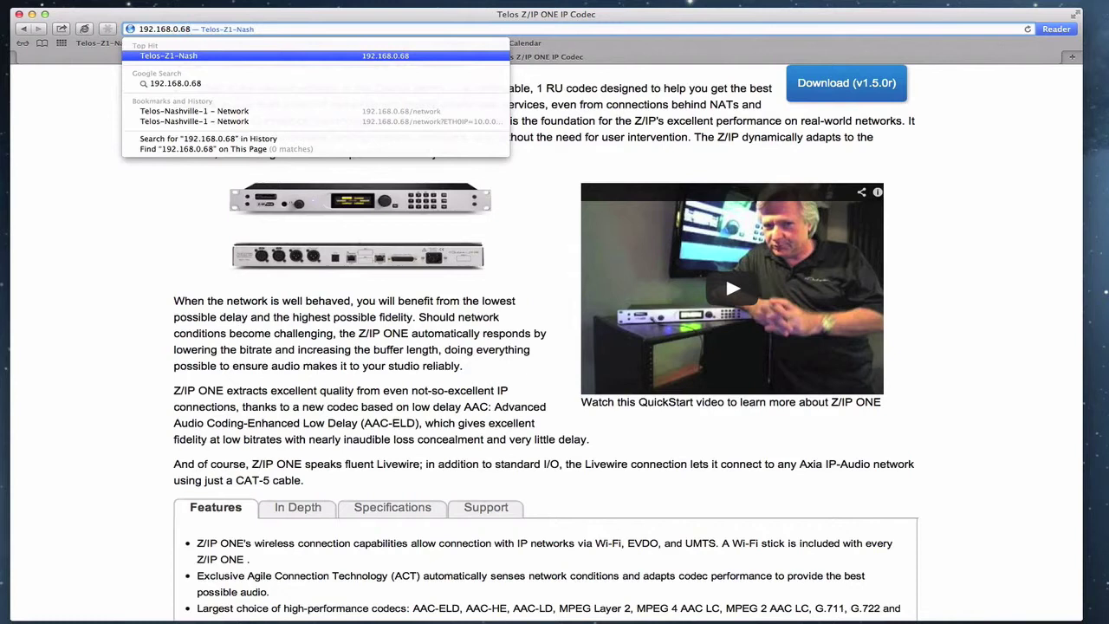
pyautogui.press('Return')
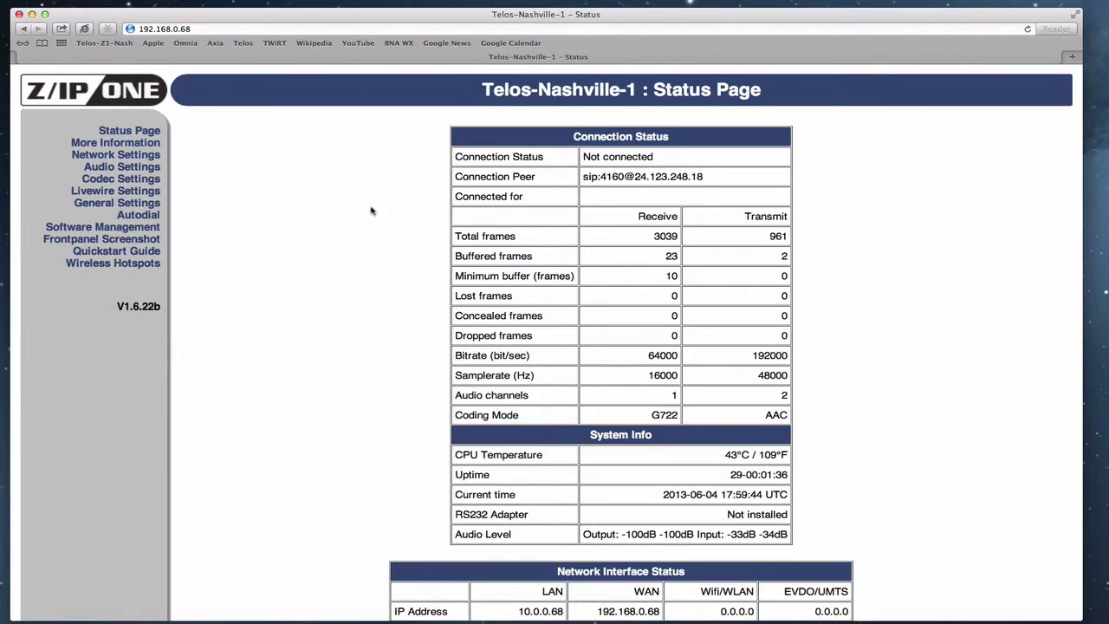
# Step: Open the codec's Network Settings page, logging in with the name user
pyautogui.scroll(-1, 325, 278)
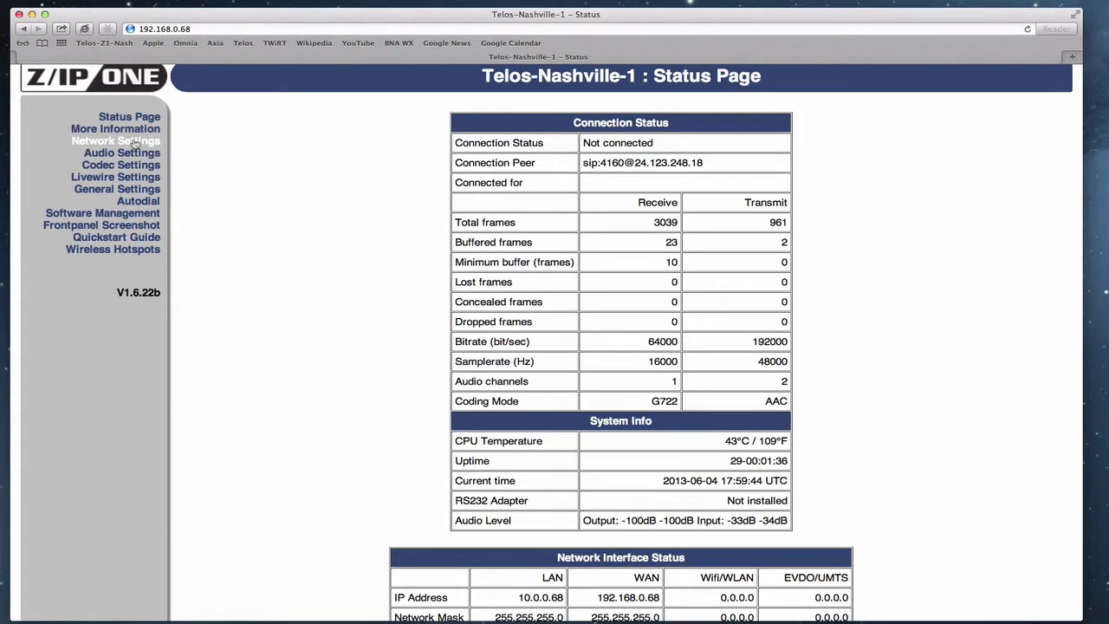
pyautogui.click(135, 144)
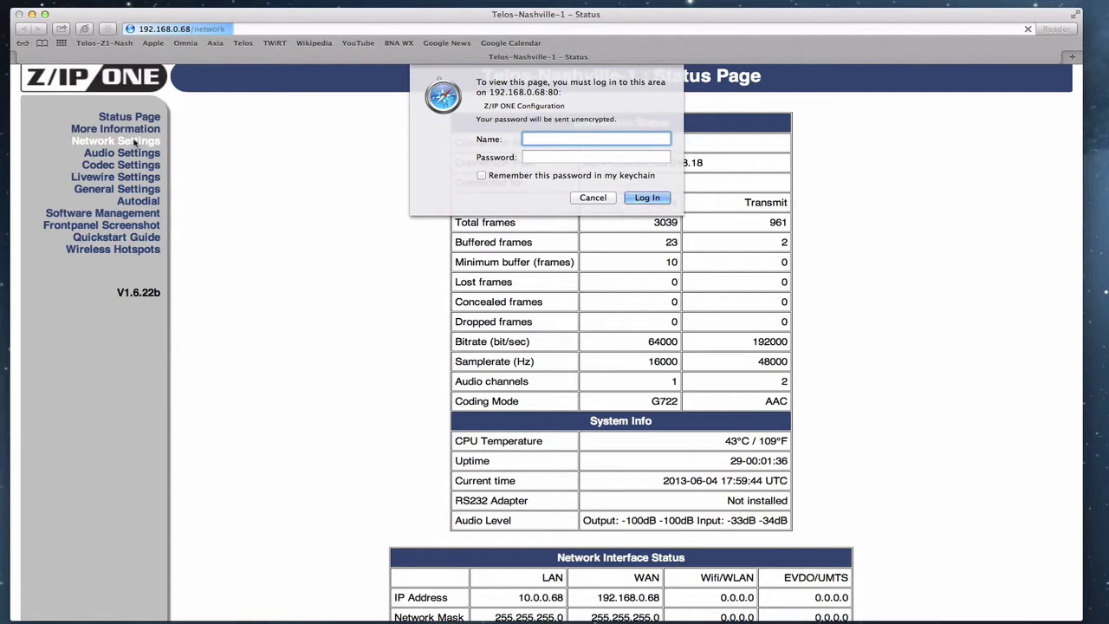
pyautogui.write('user')
pyautogui.press('Return')
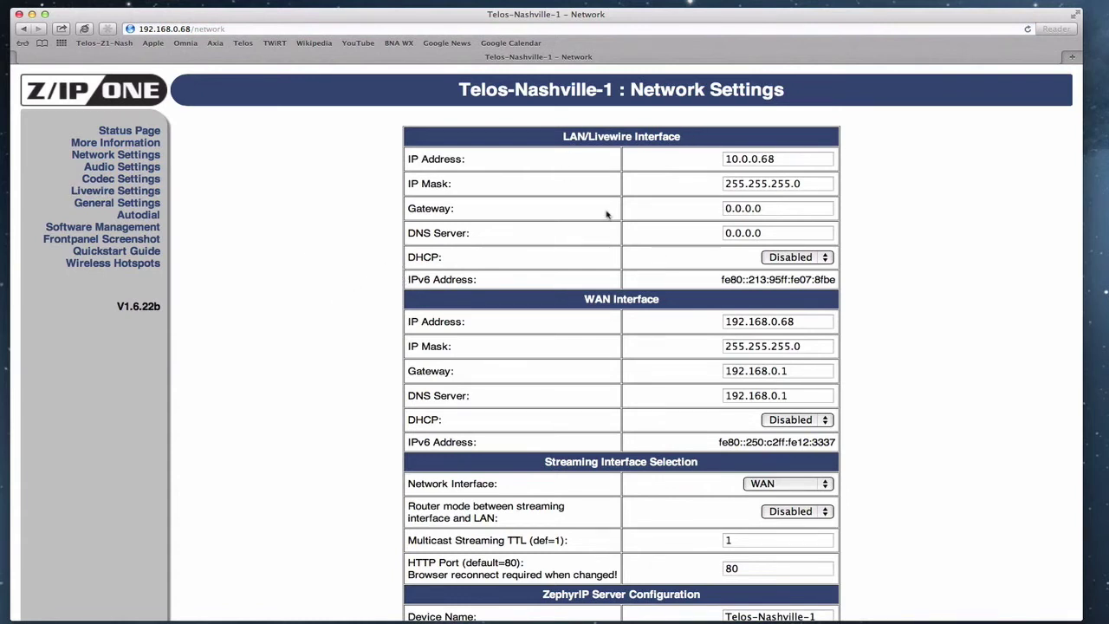
# Step: Examine the WAN interface's IP address and its DHCP setting
pyautogui.scroll(-3, 607, 214)
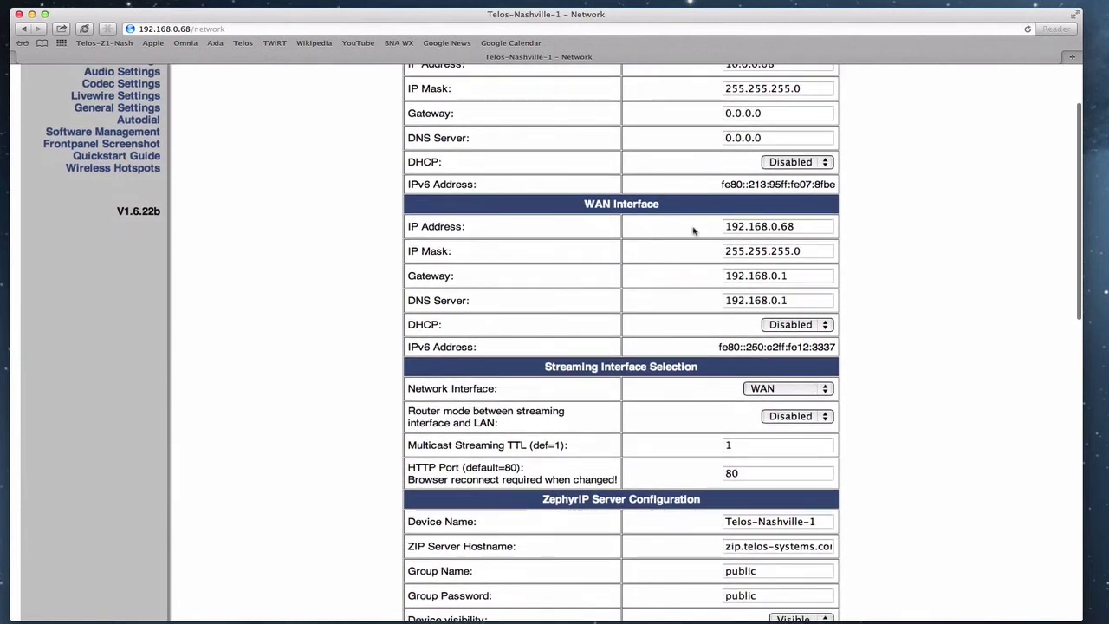
pyautogui.moveTo(808, 227); pyautogui.dragTo(703, 229)
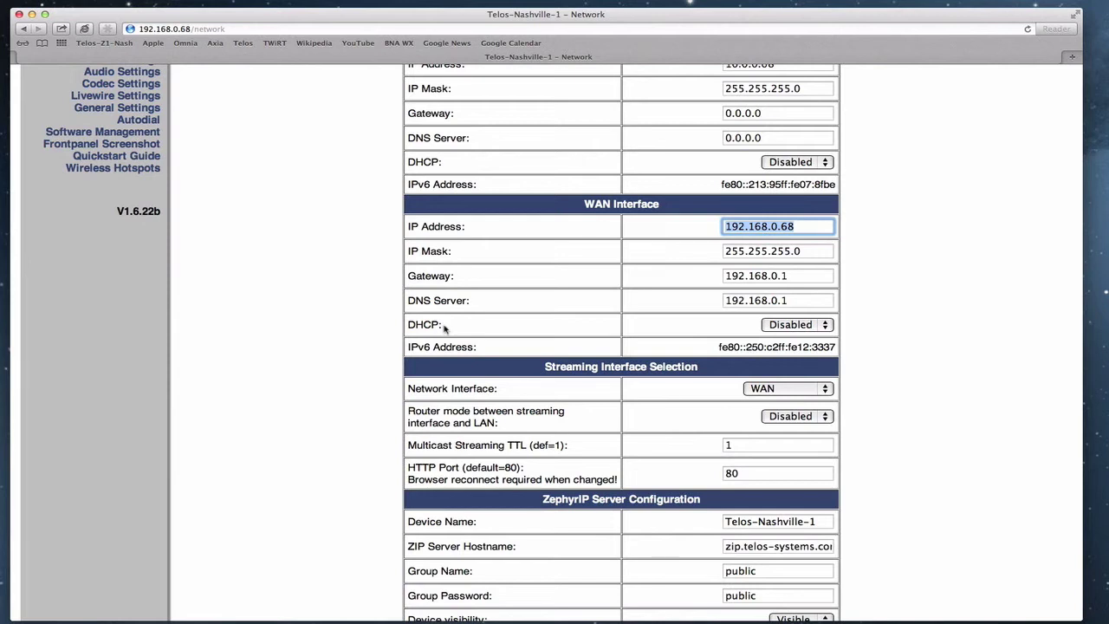
pyautogui.moveTo(444, 326); pyautogui.dragTo(406, 324)
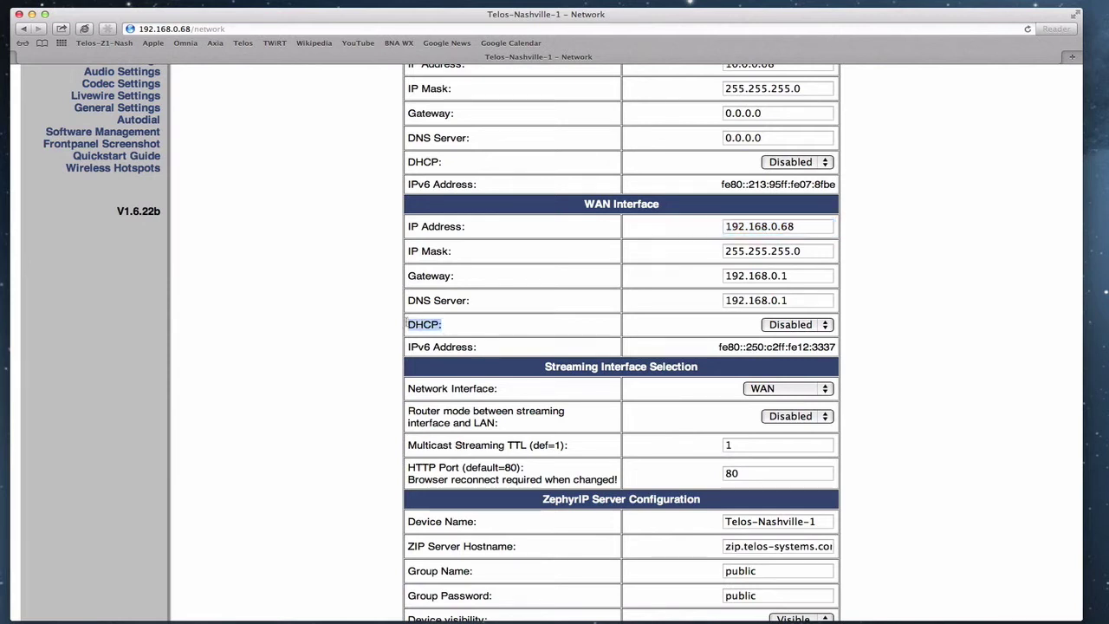
pyautogui.click(444, 326)
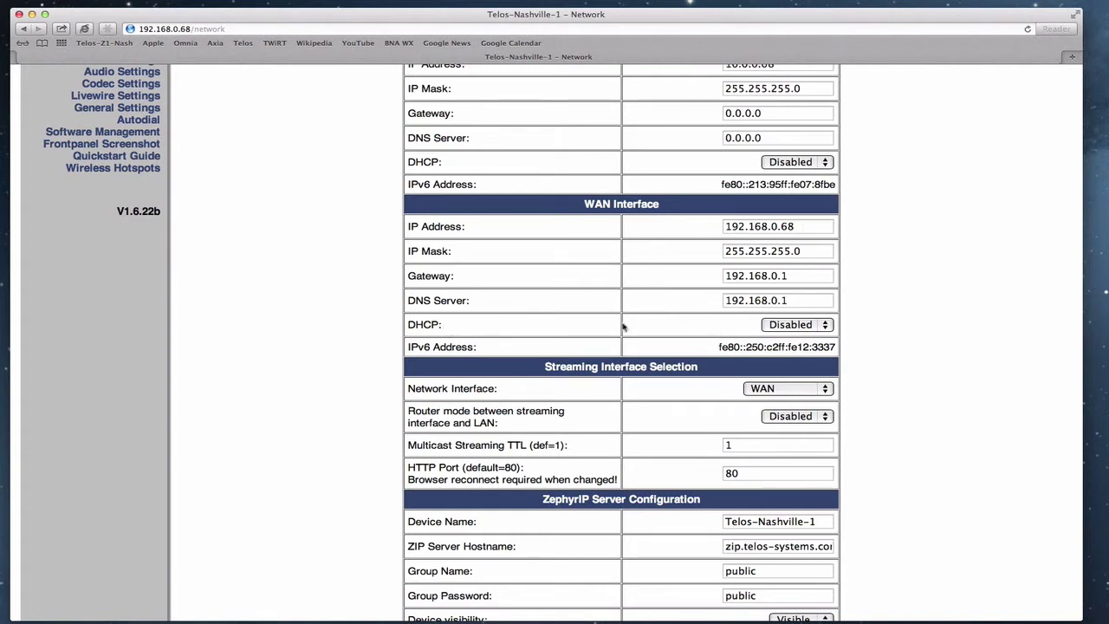
# Step: Examine the RTP Push Configuration, including the receive-only port and the G.722 reply option for port 9151
pyautogui.scroll(-5, 623, 334)
pyautogui.scroll(-7, 622, 337)
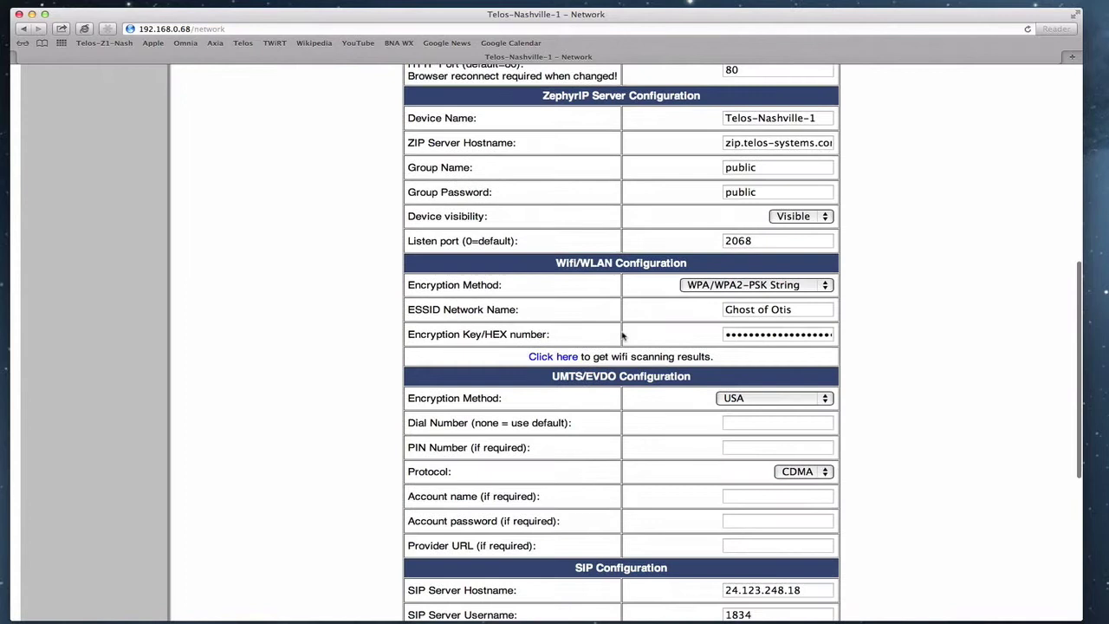
pyautogui.scroll(-3, 622, 337)
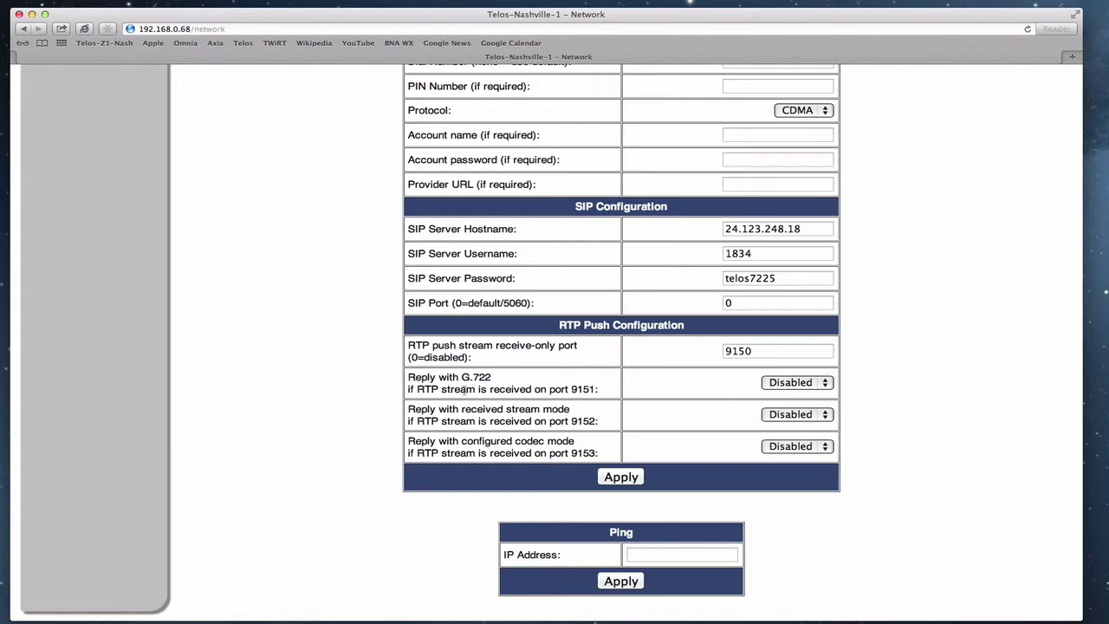
pyautogui.scroll(-1, 466, 391)
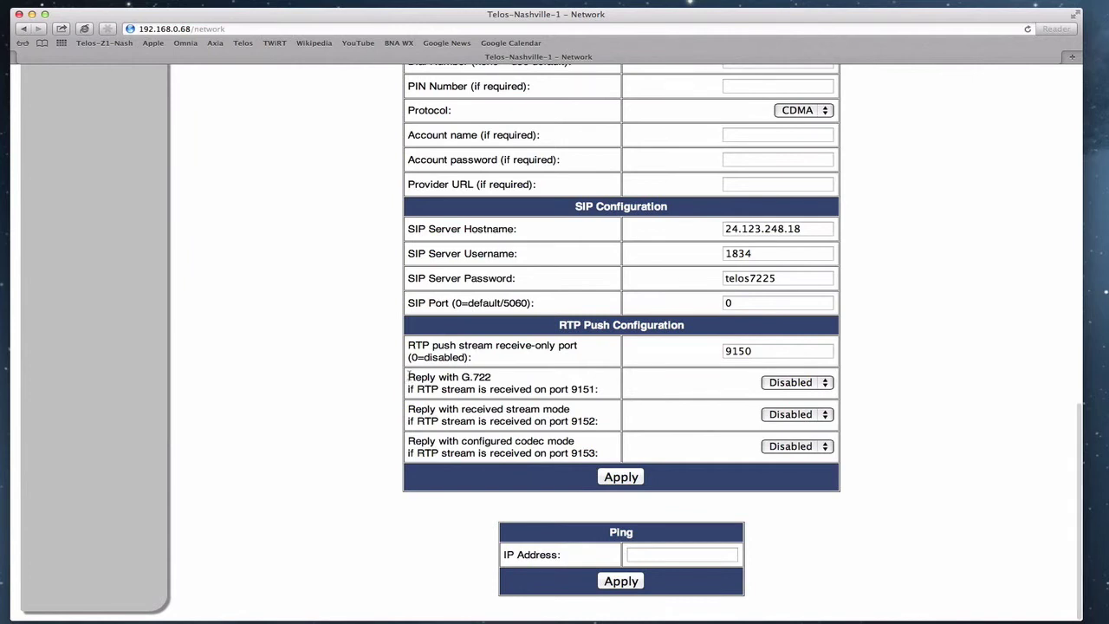
pyautogui.moveTo(408, 377); pyautogui.dragTo(500, 376)
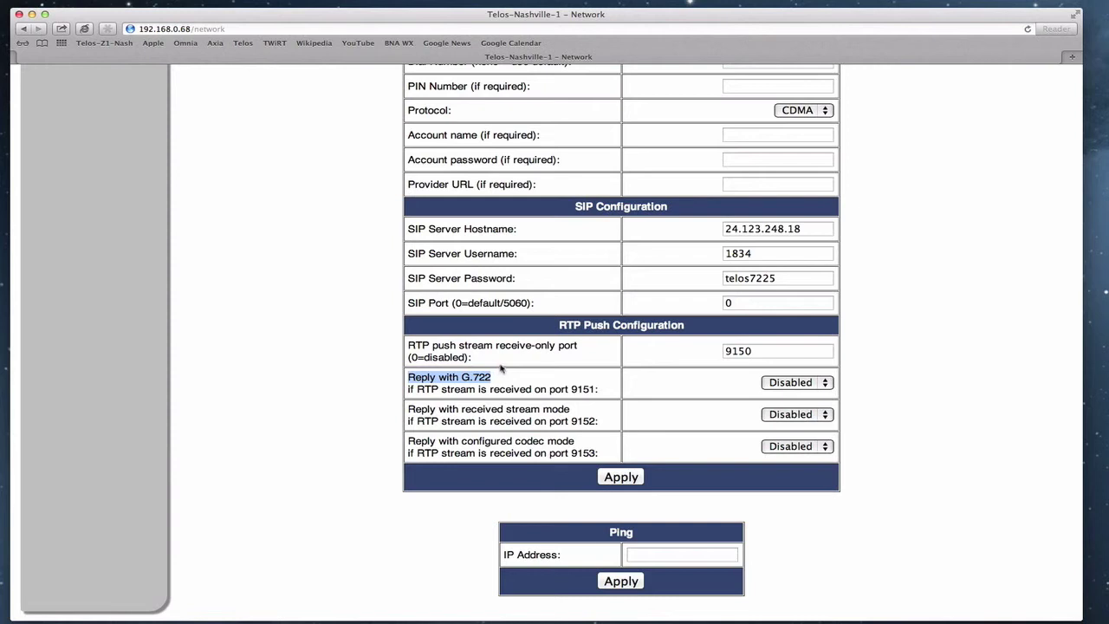
pyautogui.click(499, 377)
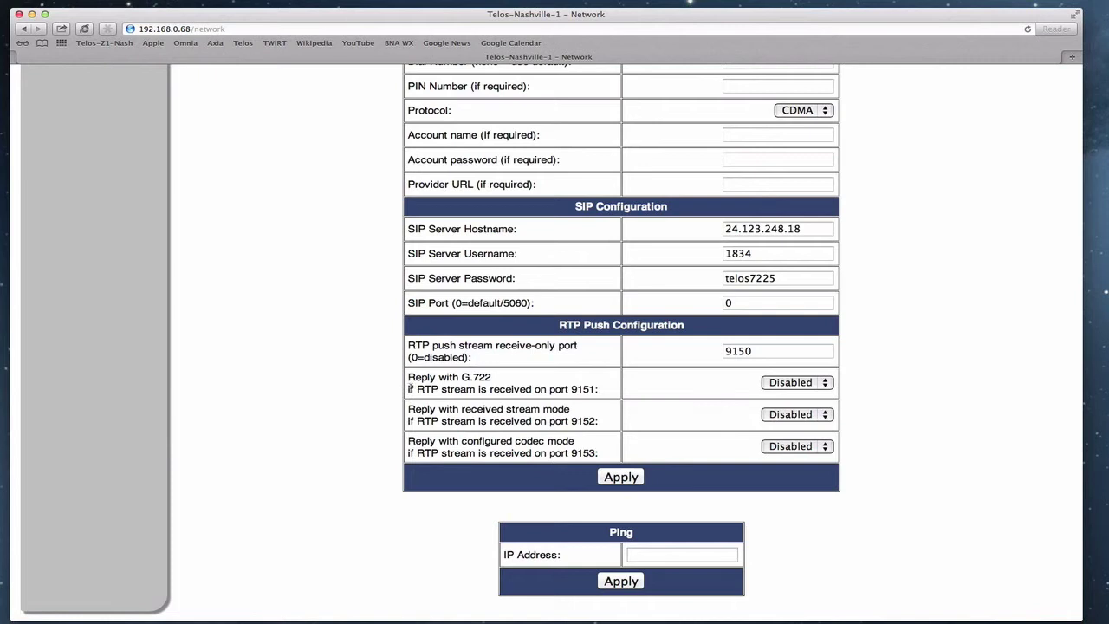
pyautogui.doubleClick(582, 389)
pyautogui.click(591, 388)
pyautogui.moveTo(756, 351); pyautogui.dragTo(726, 357)
pyautogui.click(759, 350)
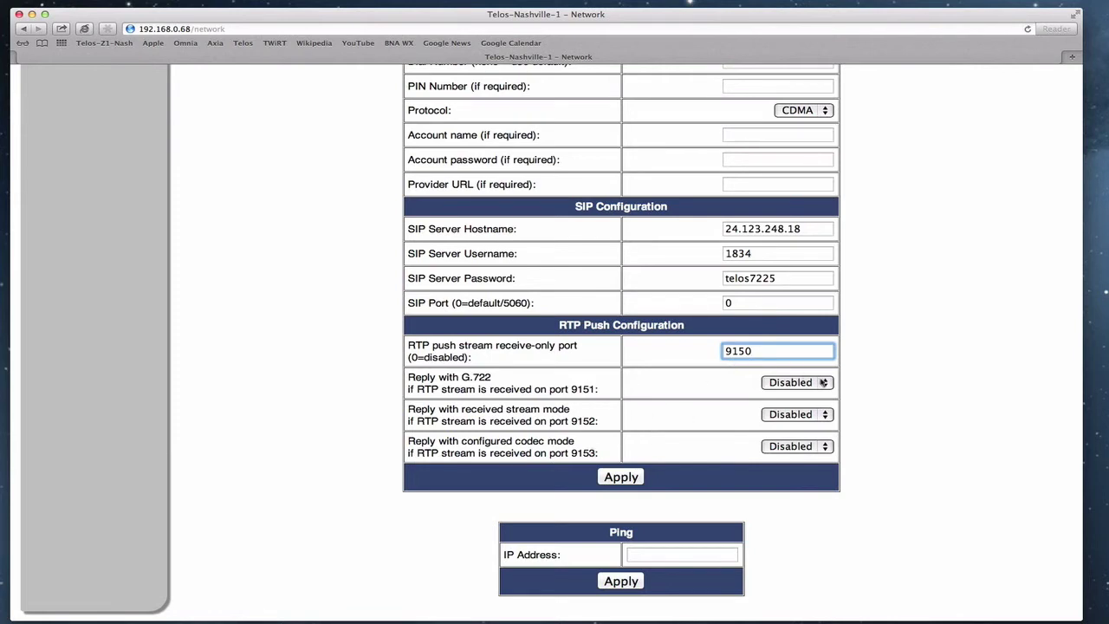
# Step: Enable the G.722 reply for RTP streams received on port 9151 and apply the network settings
pyautogui.click(823, 383)
pyautogui.click(815, 396)
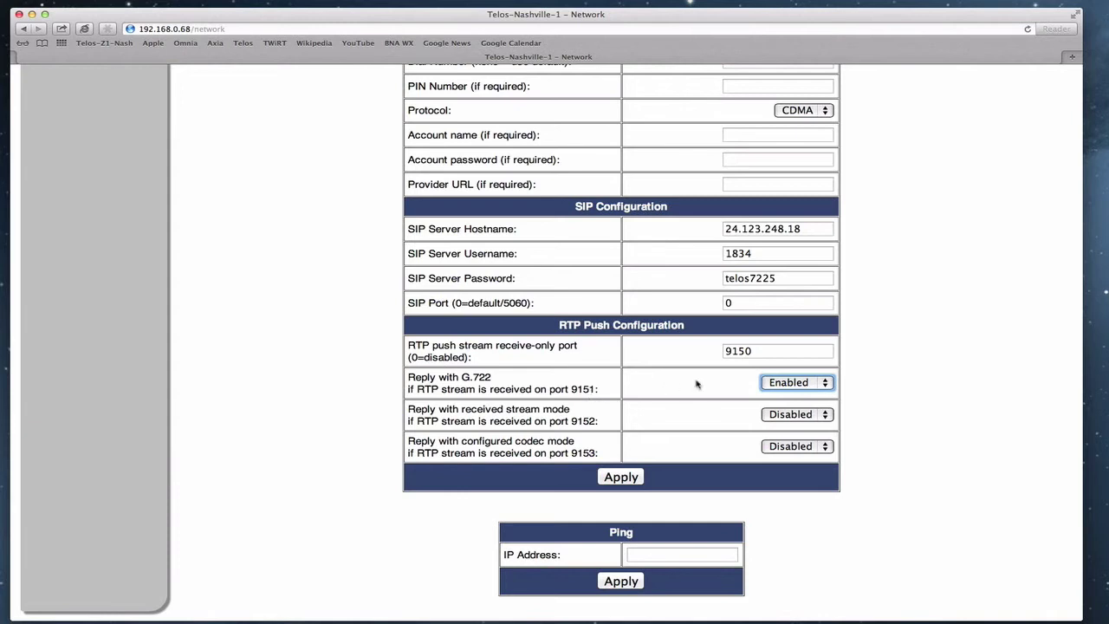
pyautogui.click(621, 478)
pyautogui.scroll(-15, 631, 479)
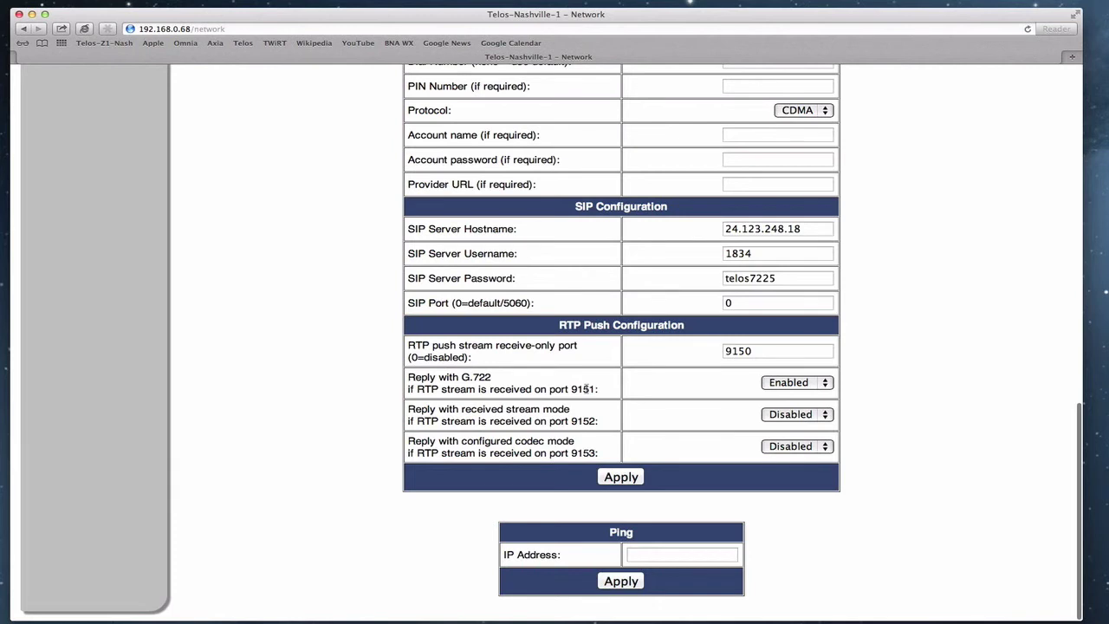
# Step: Open the codec's status page and check its connection status, network interfaces and software version
pyautogui.scroll(15, 359, 317)
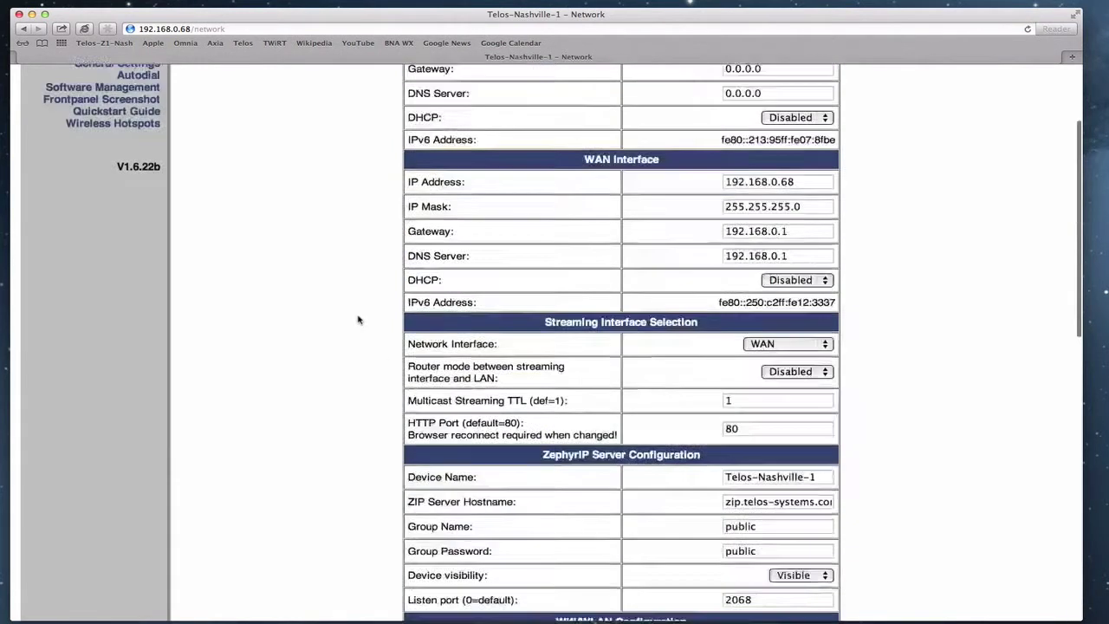
pyautogui.click(125, 134)
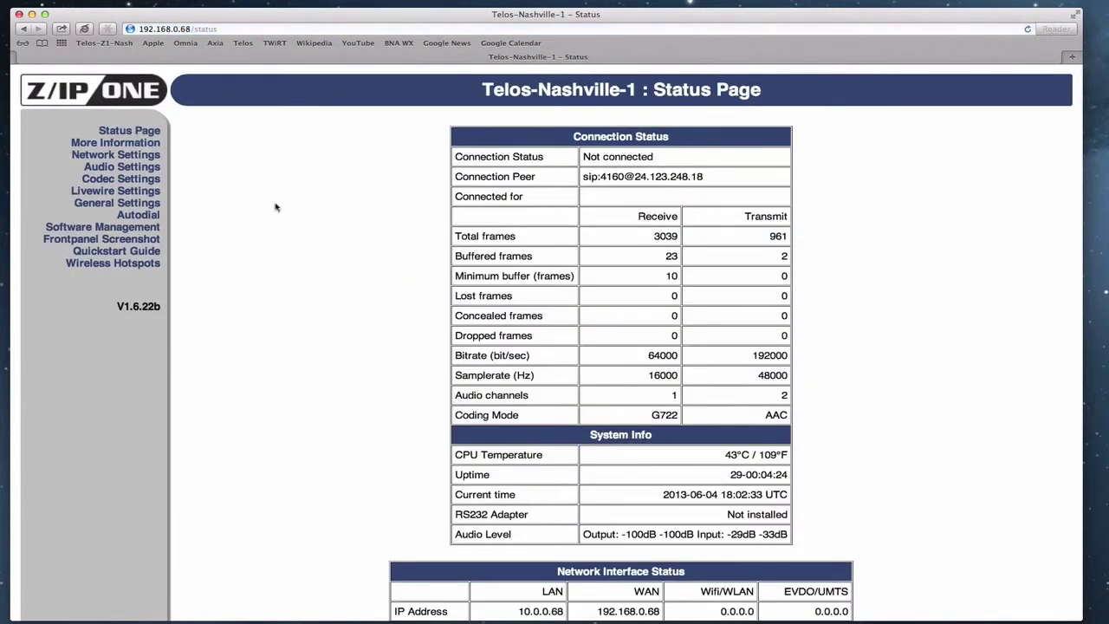
pyautogui.scroll(-3, 324, 316)
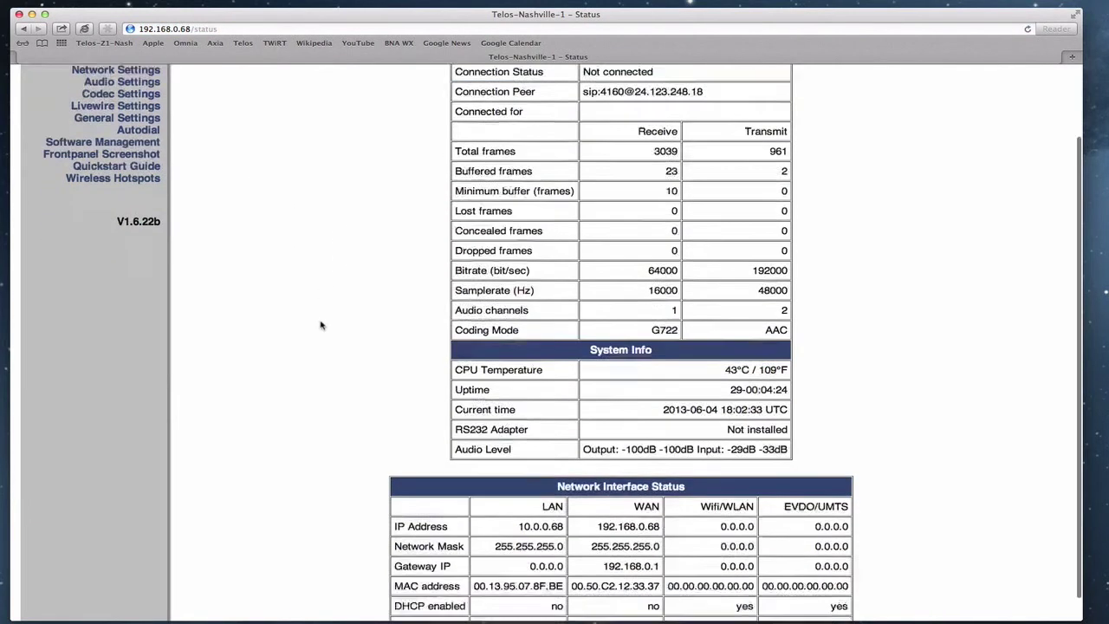
pyautogui.scroll(3, 321, 325)
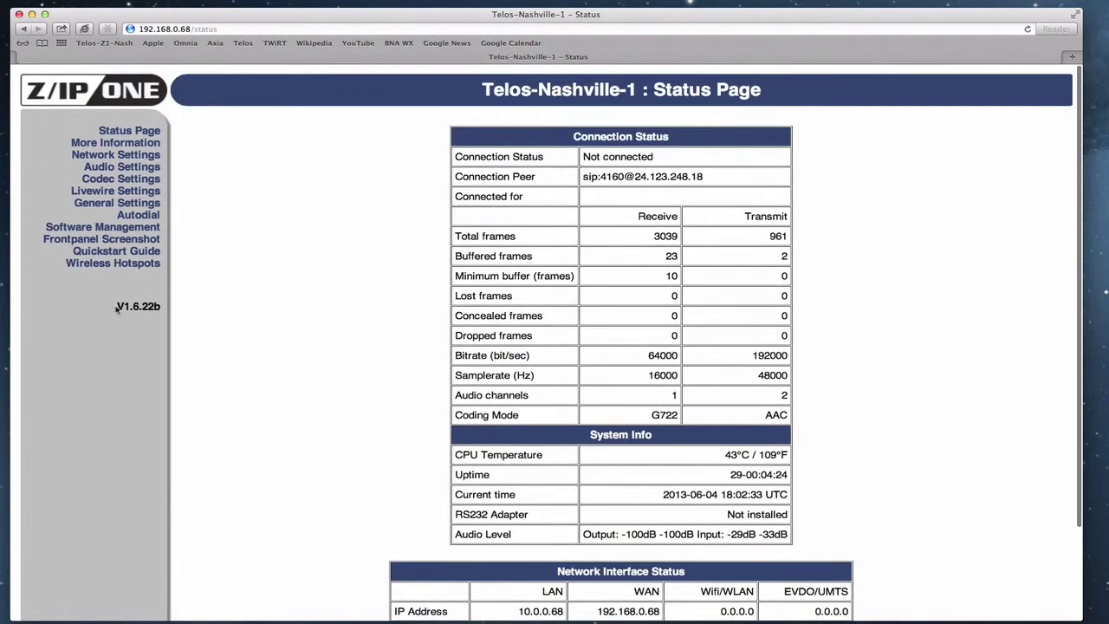
pyautogui.moveTo(117, 306); pyautogui.dragTo(164, 305)
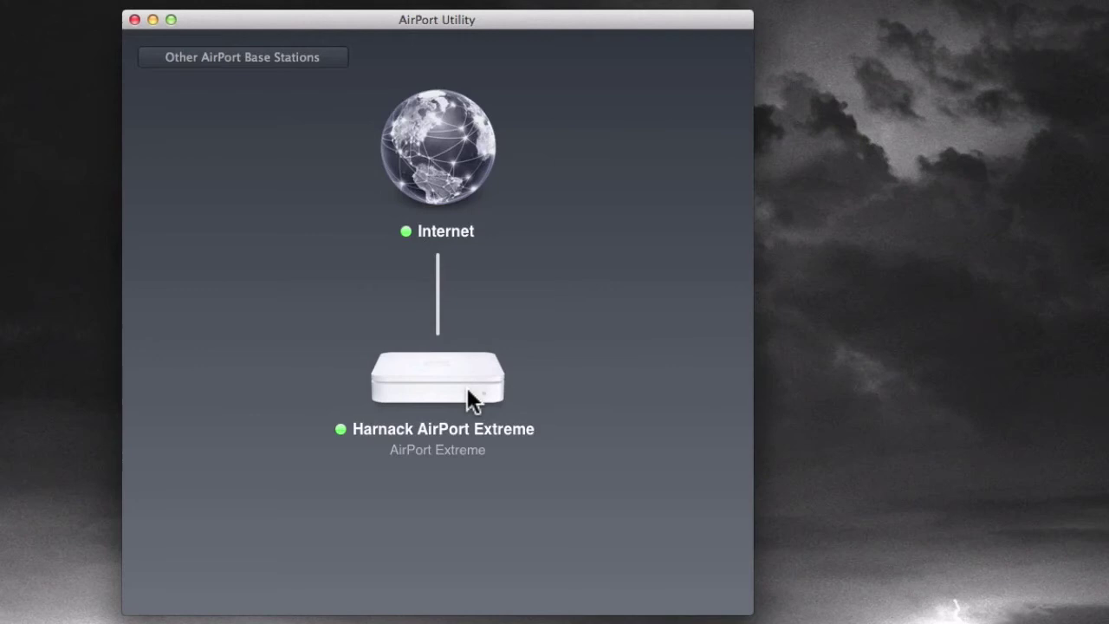
# Step: In AirPort Utility, open the AirPort Extreme base station's network settings for editing
pyautogui.click(468, 399)
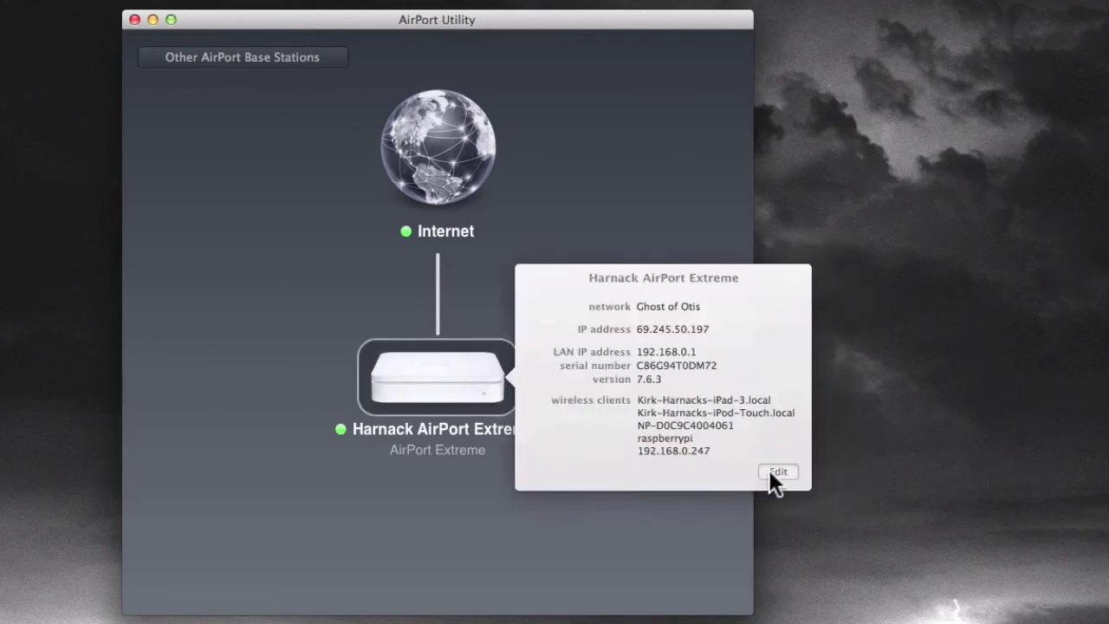
pyautogui.click(777, 474)
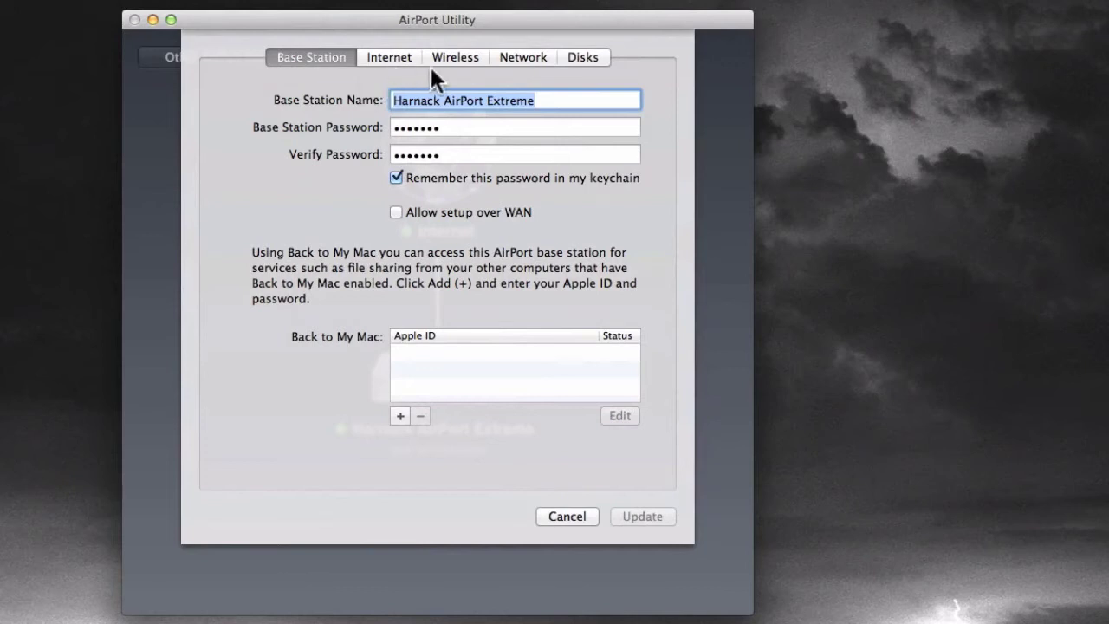
pyautogui.click(524, 55)
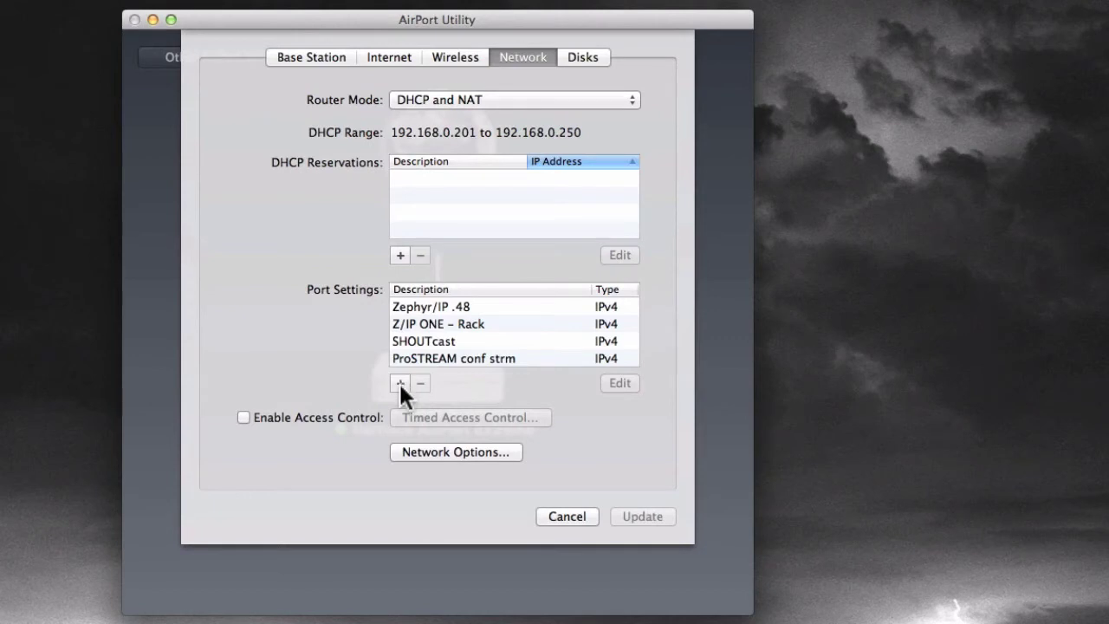
# Step: Add a port mapping to the base station with the description "Z1 .68 9151"
pyautogui.click(400, 381)
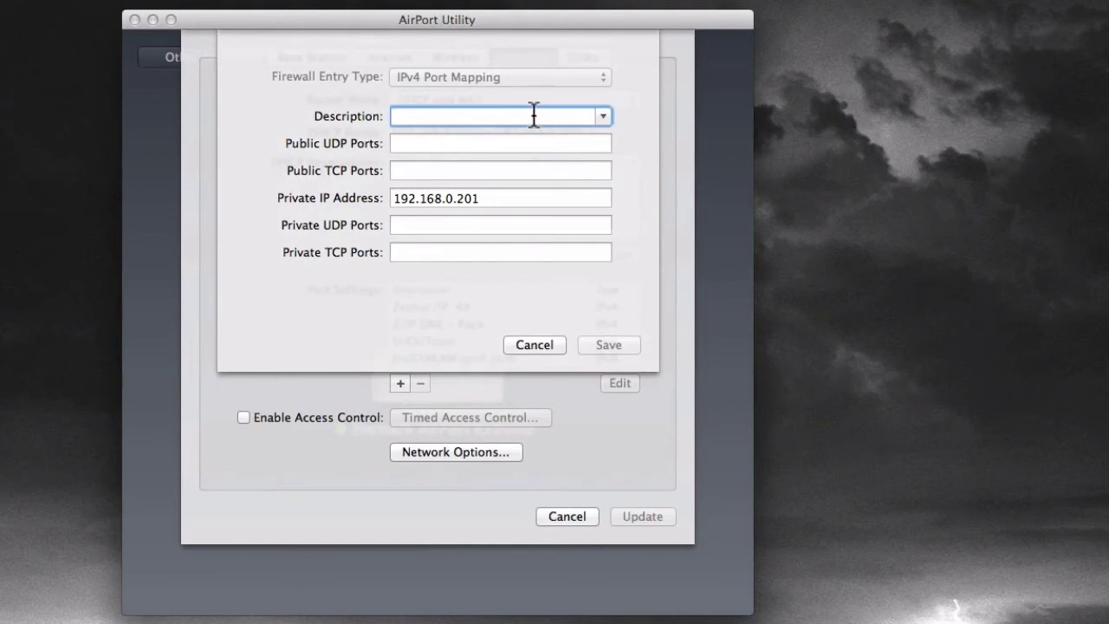
pyautogui.write('Z1 .68')
pyautogui.write('9151')
# Step: Set the public UDP port of the new mapping to 9151
pyautogui.click(471, 144)
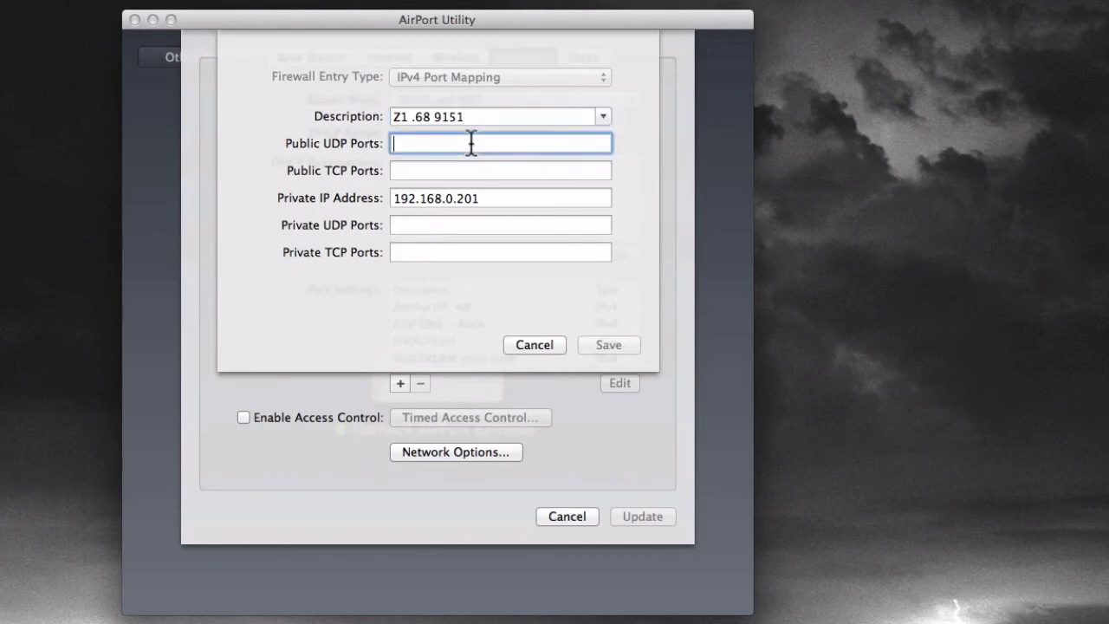
pyautogui.click(427, 167)
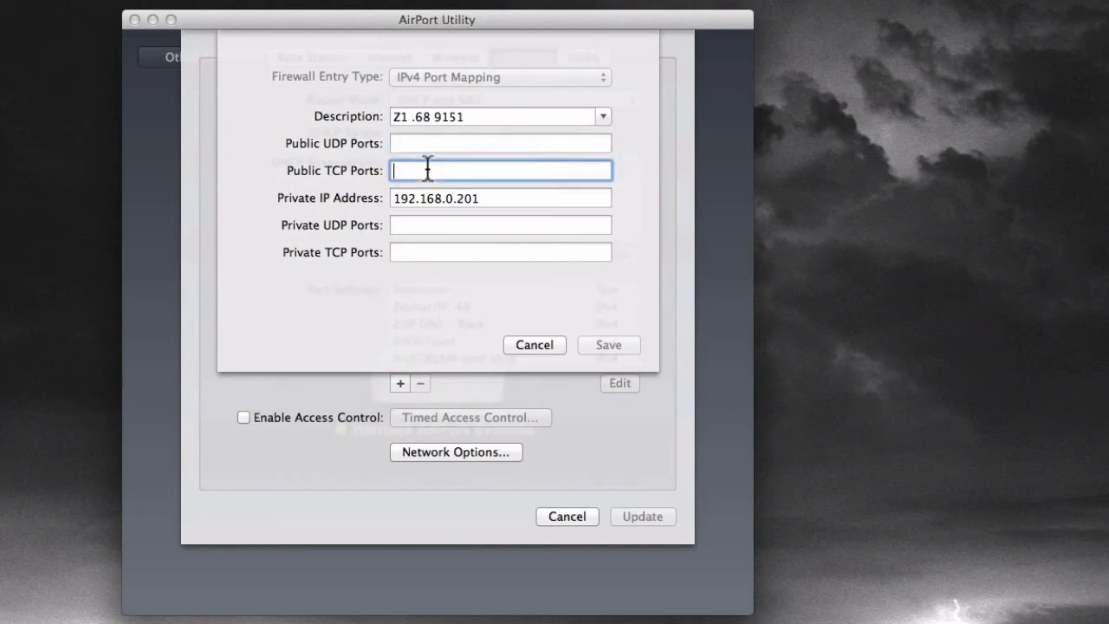
pyautogui.click(429, 148)
pyautogui.click(436, 163)
pyautogui.click(434, 142)
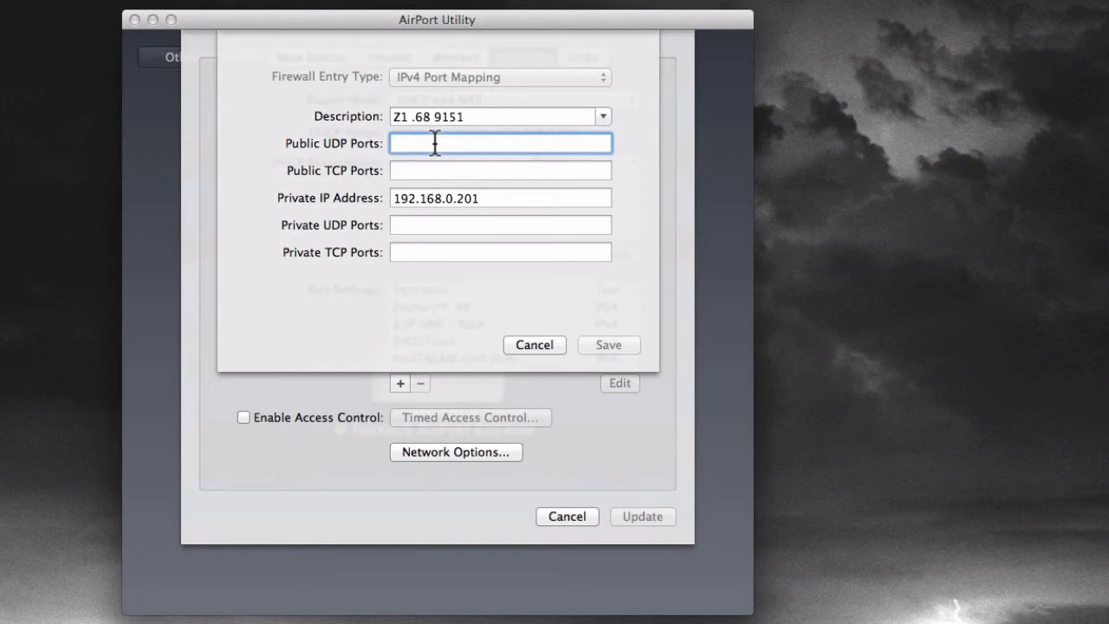
pyautogui.write('9151')
pyautogui.click(406, 173)
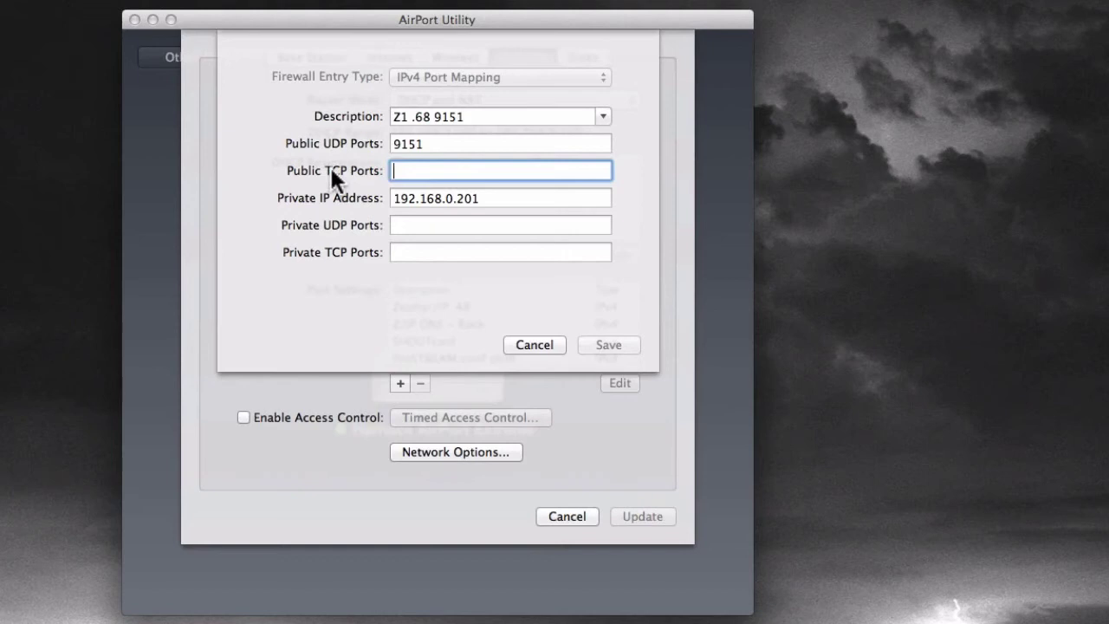
# Step: Set the new mapping's private IP address to 192.168.0.68 and its private UDP port to 9151
pyautogui.click(487, 199)
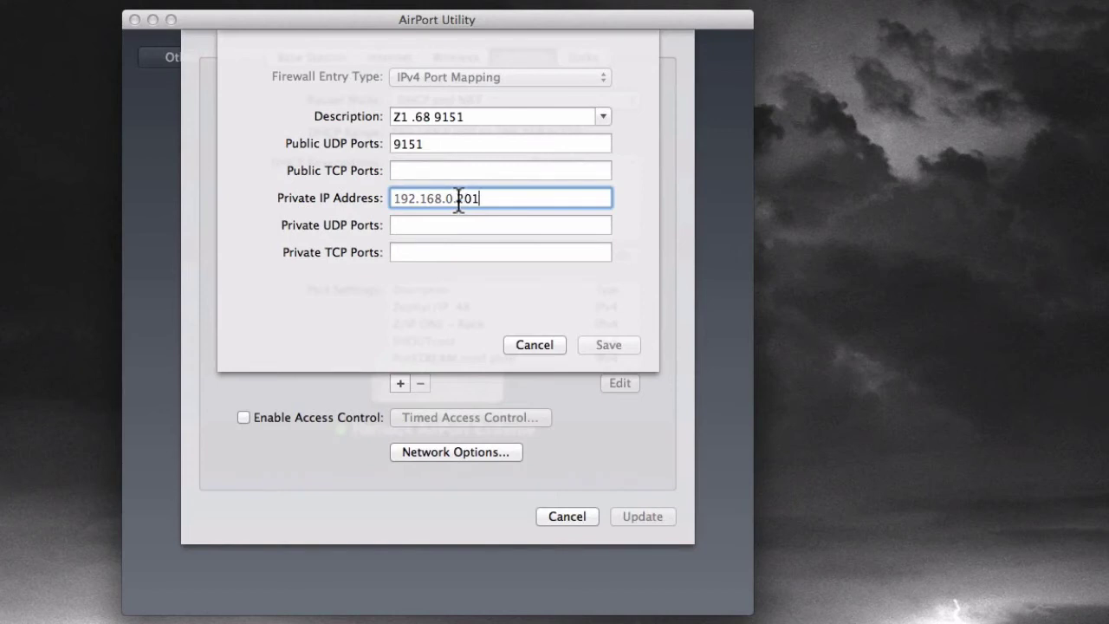
pyautogui.moveTo(463, 198); pyautogui.dragTo(495, 199)
pyautogui.write('68')
pyautogui.click(454, 225)
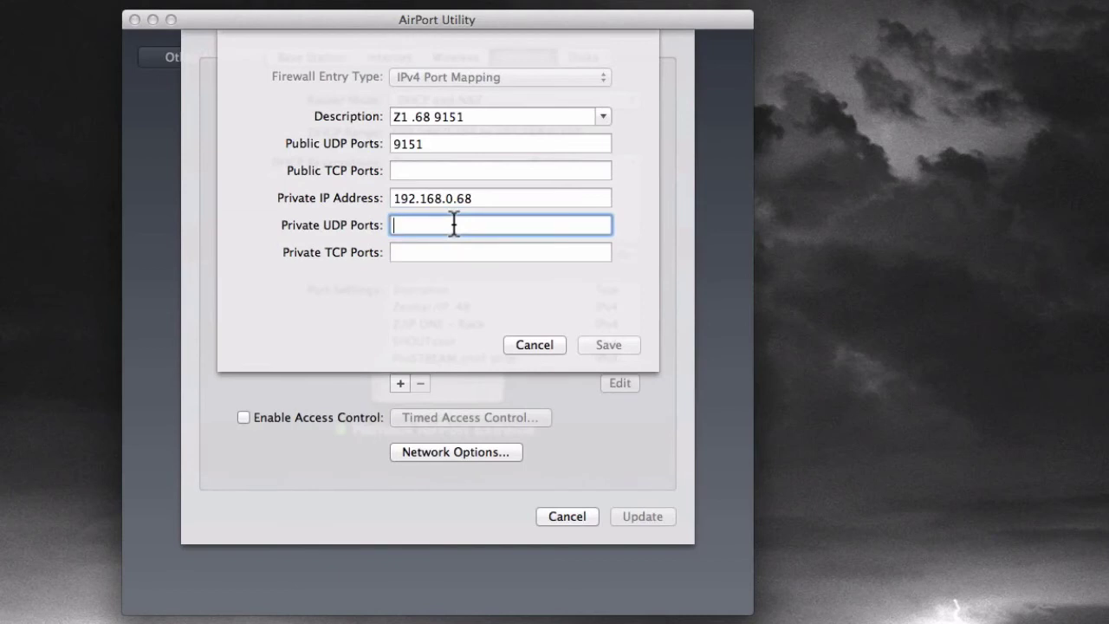
pyautogui.write('9151')
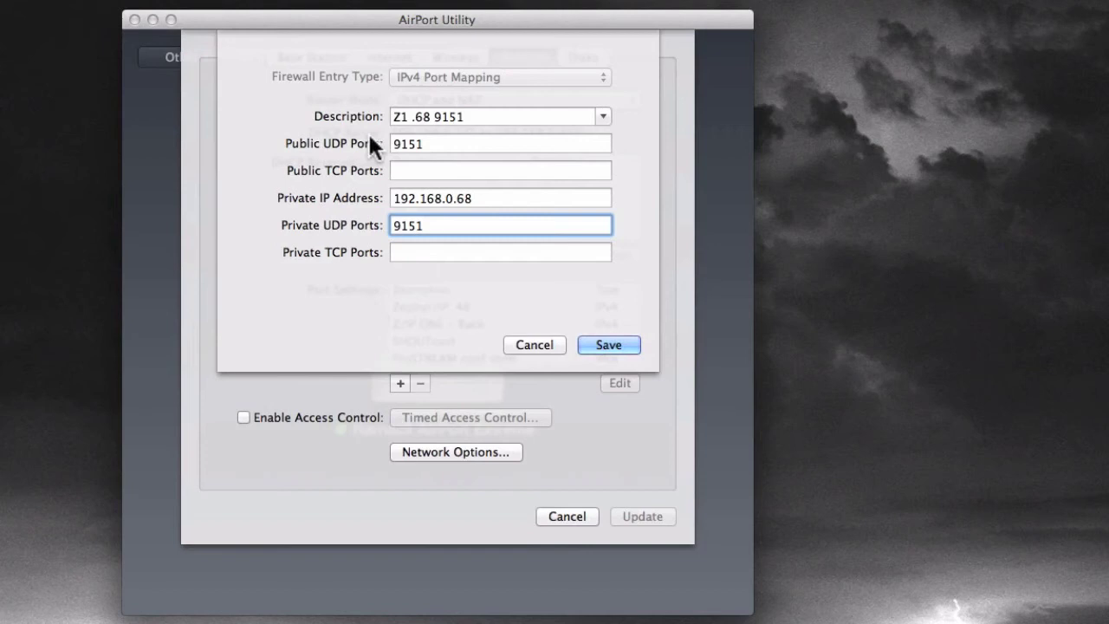
# Step: Compare the public and private UDP ports entered for the new mapping
pyautogui.click(440, 146)
pyautogui.moveTo(440, 146); pyautogui.dragTo(390, 146)
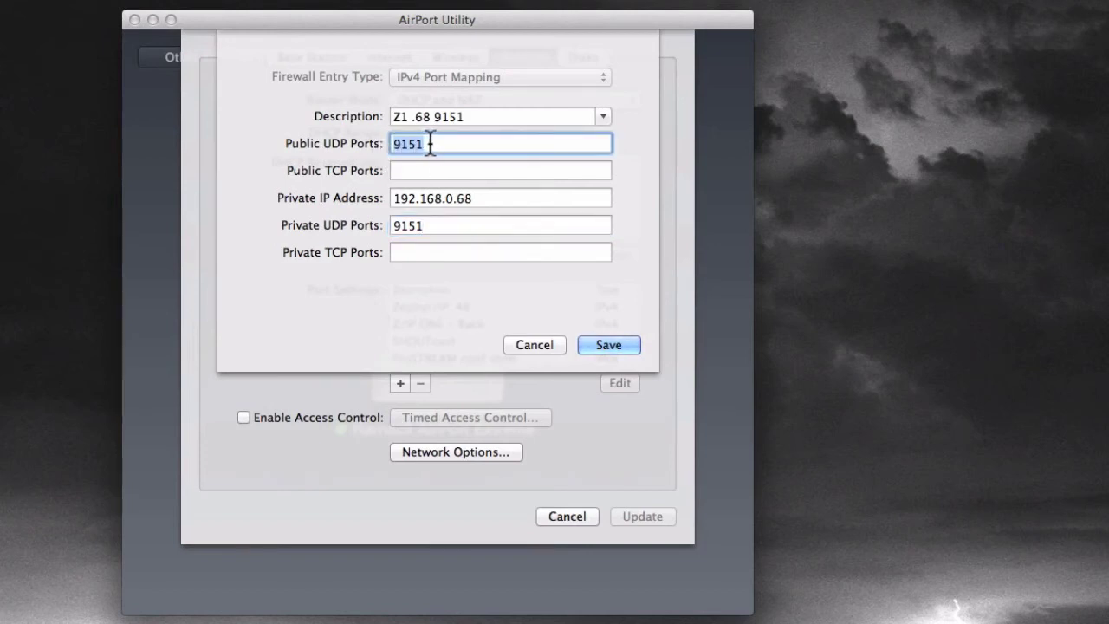
pyautogui.click(423, 145)
pyautogui.doubleClick(430, 226)
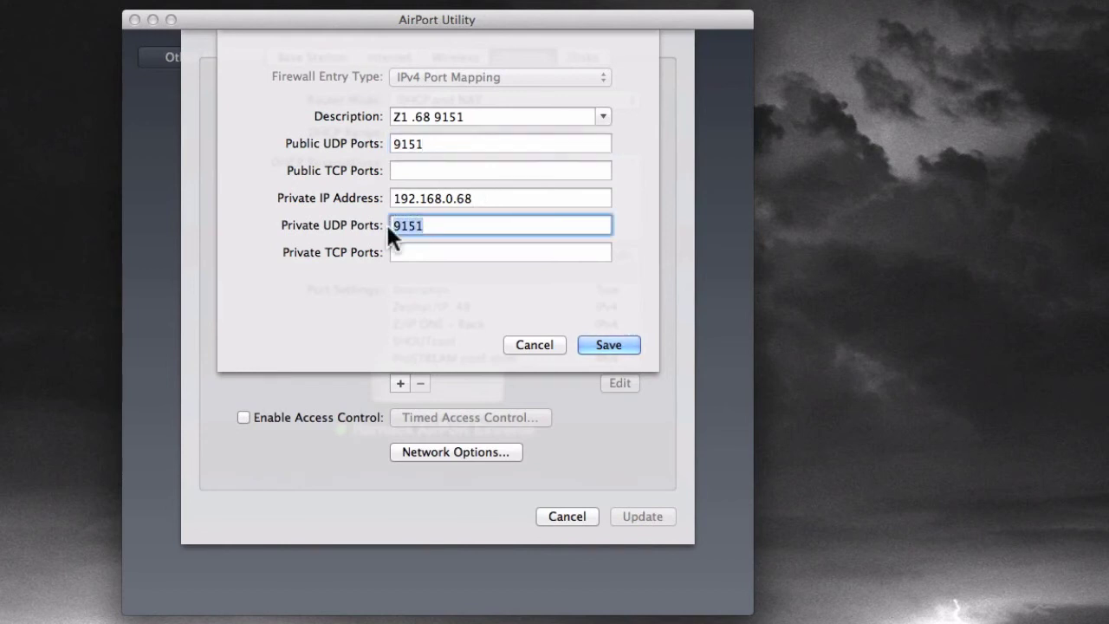
pyautogui.click(435, 228)
# Step: Save the port mapping and locate it in the base station's list of port settings
pyautogui.click(607, 347)
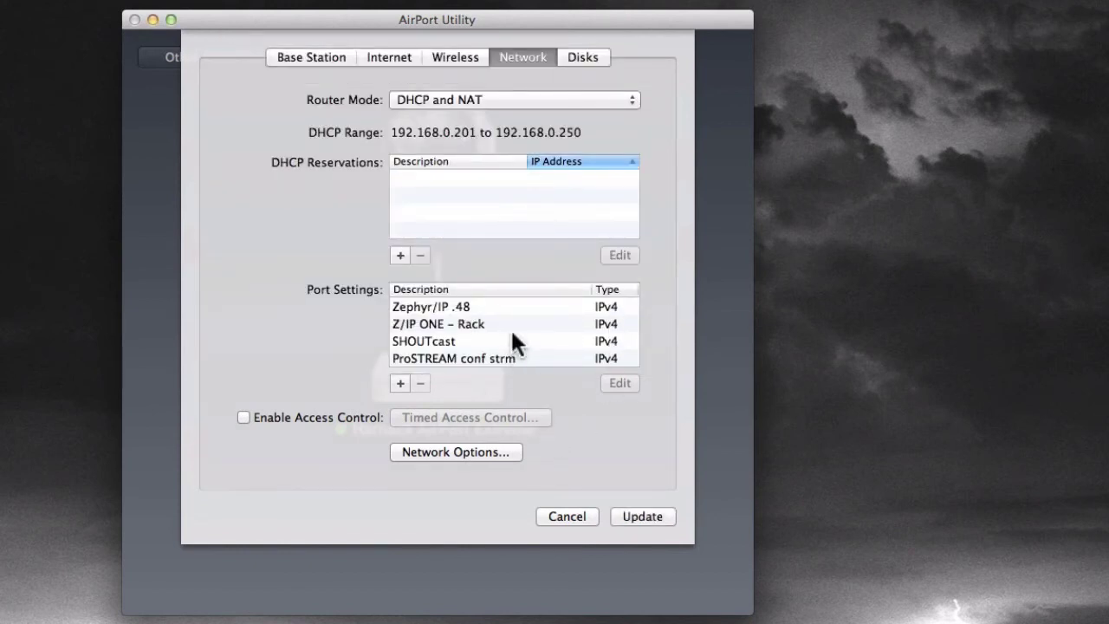
pyautogui.scroll(-10, 510, 328)
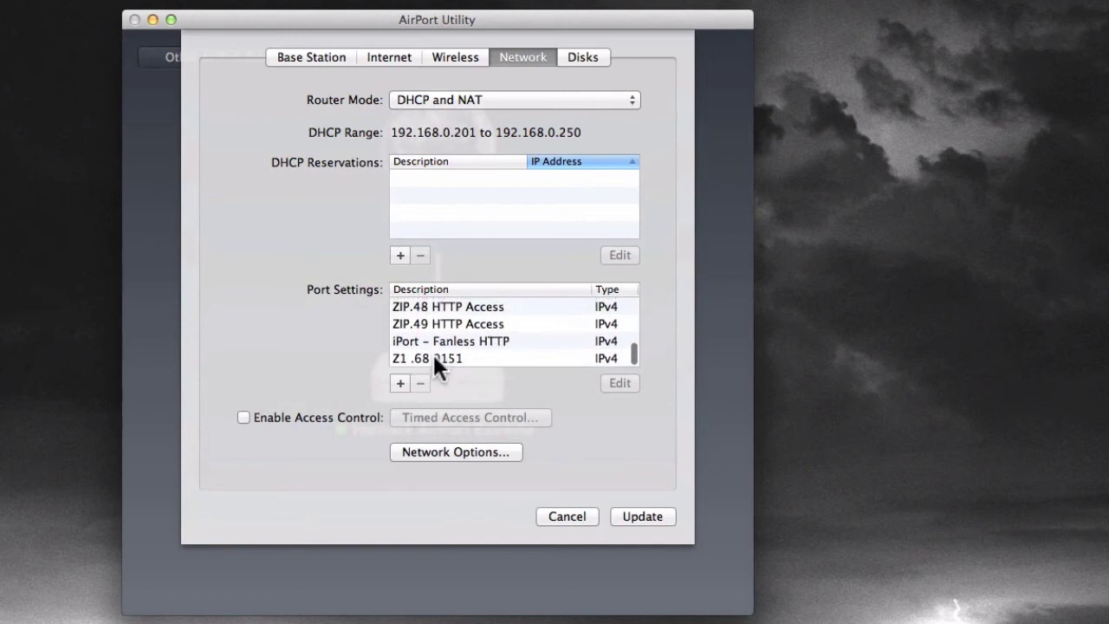
pyautogui.click(432, 355)
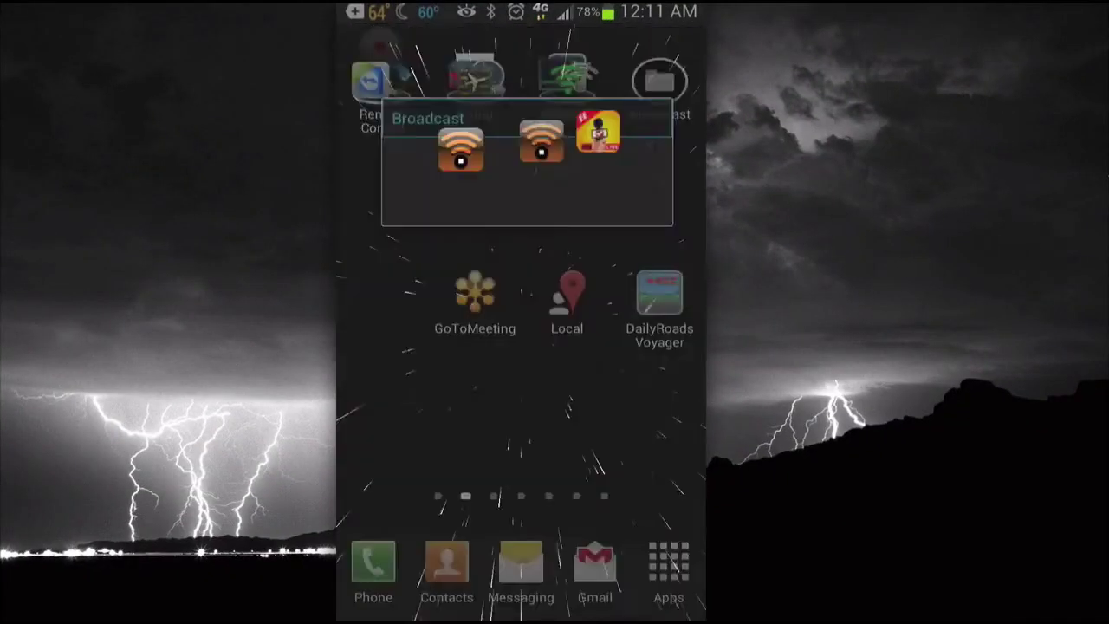
# Step: Switch to the LUCI app on the Android phone and run it in demo mode
pyautogui.click(406, 173)
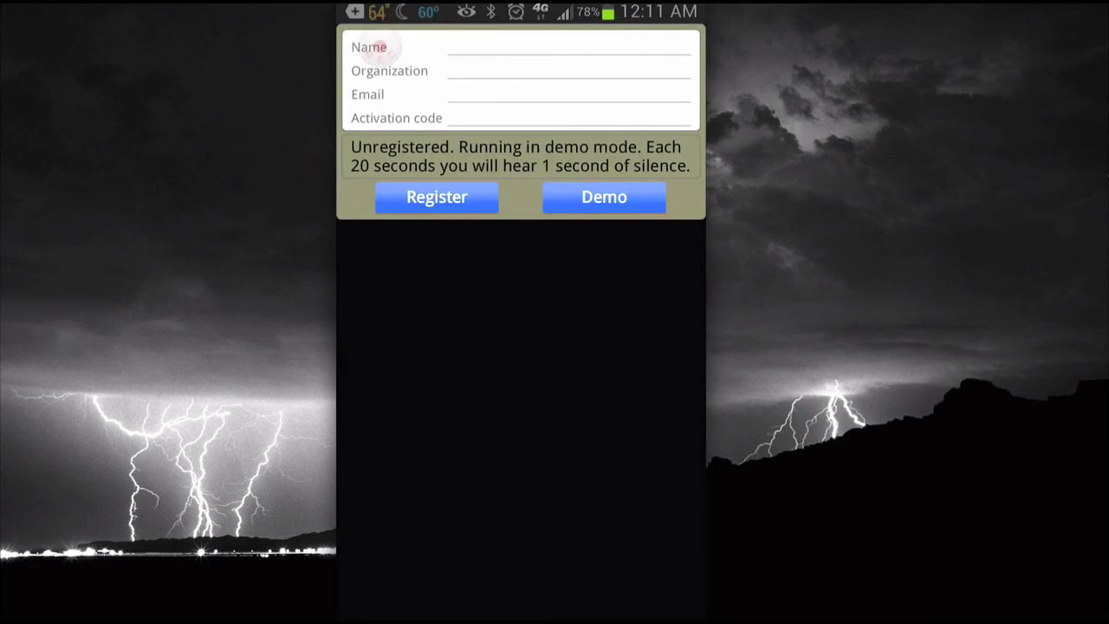
pyautogui.click(627, 205)
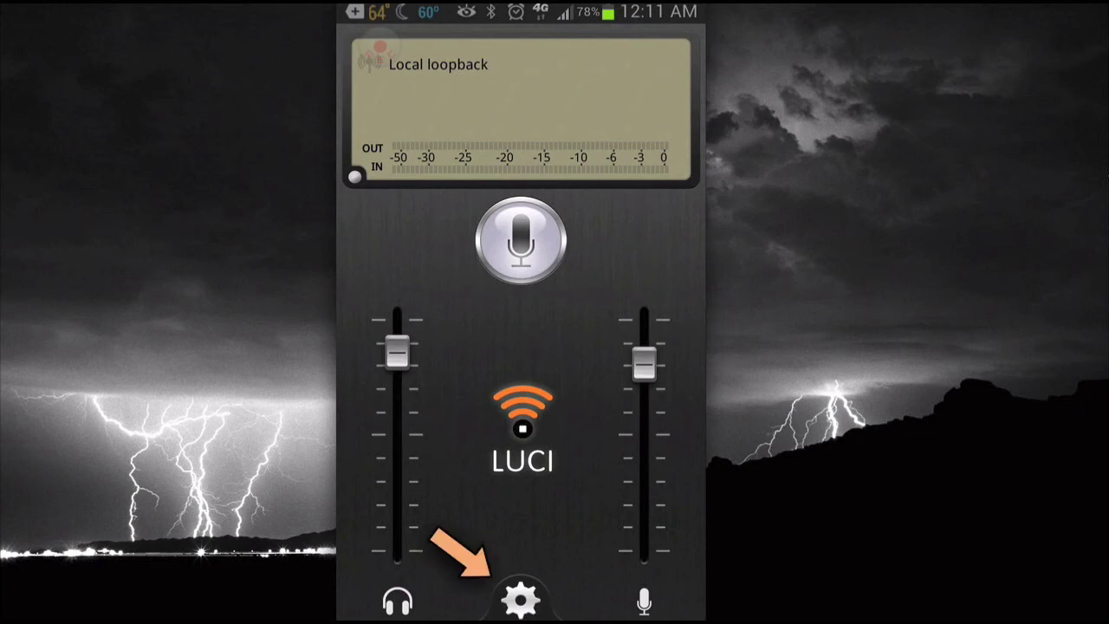
# Step: Create a new connection profile in the app's settings and name it "Nasville Music Demo"
pyautogui.click(521, 599)
pyautogui.click(579, 500)
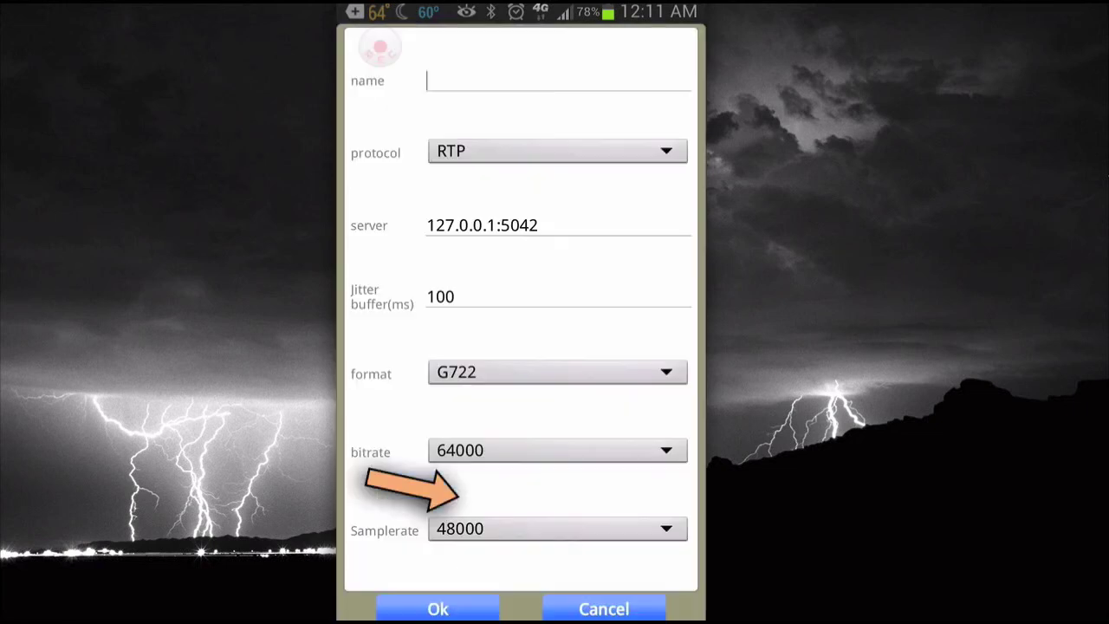
pyautogui.click(579, 93)
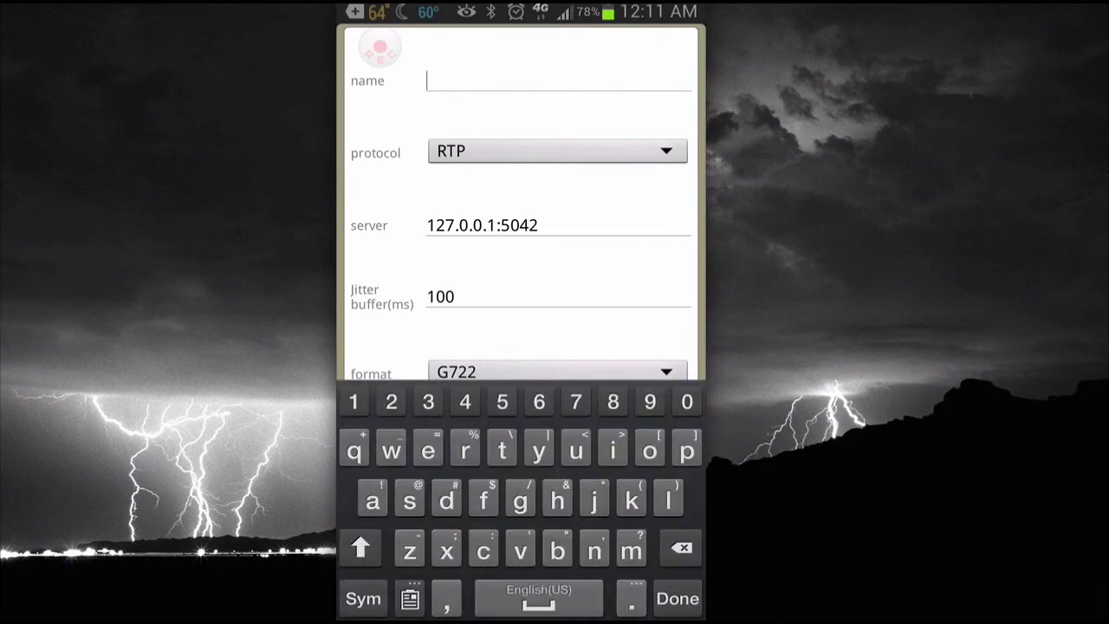
pyautogui.write('Nas')
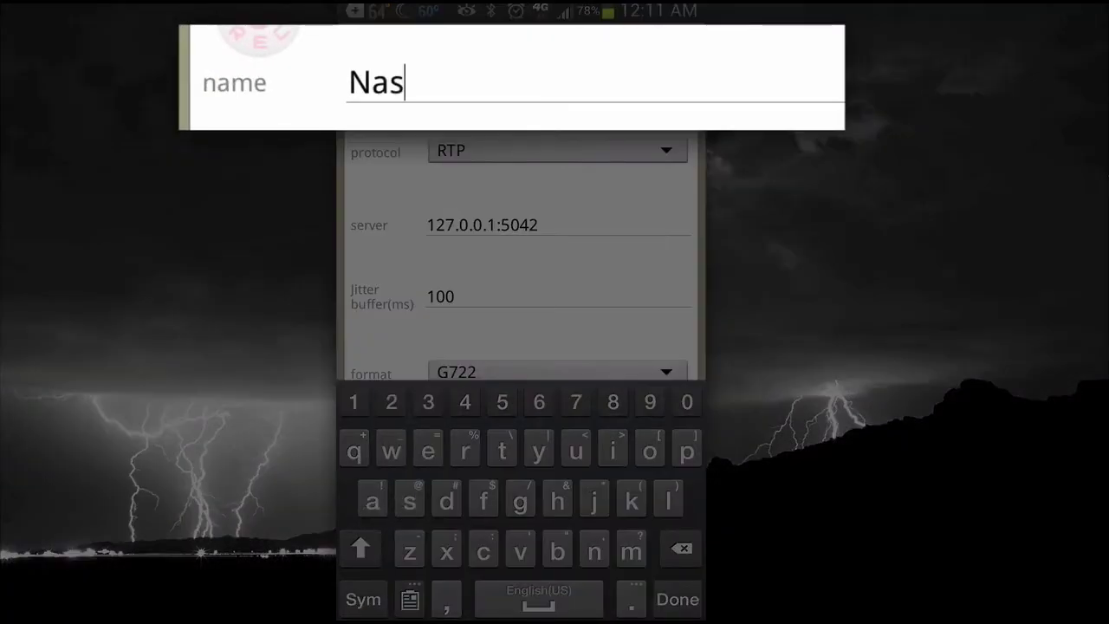
pyautogui.write('ville')
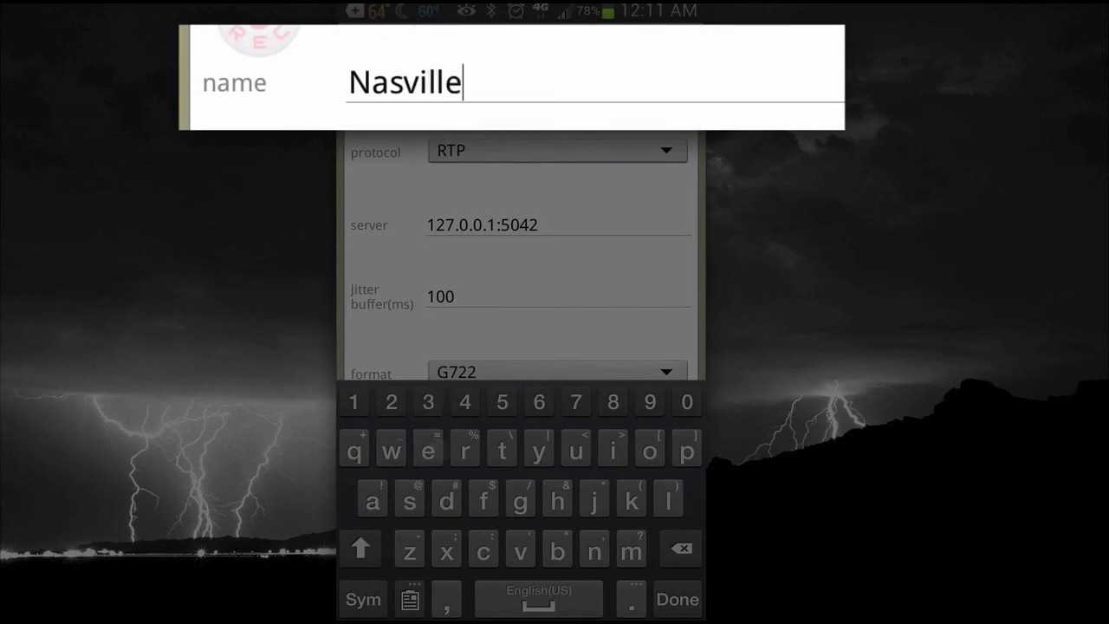
pyautogui.write(' Mu')
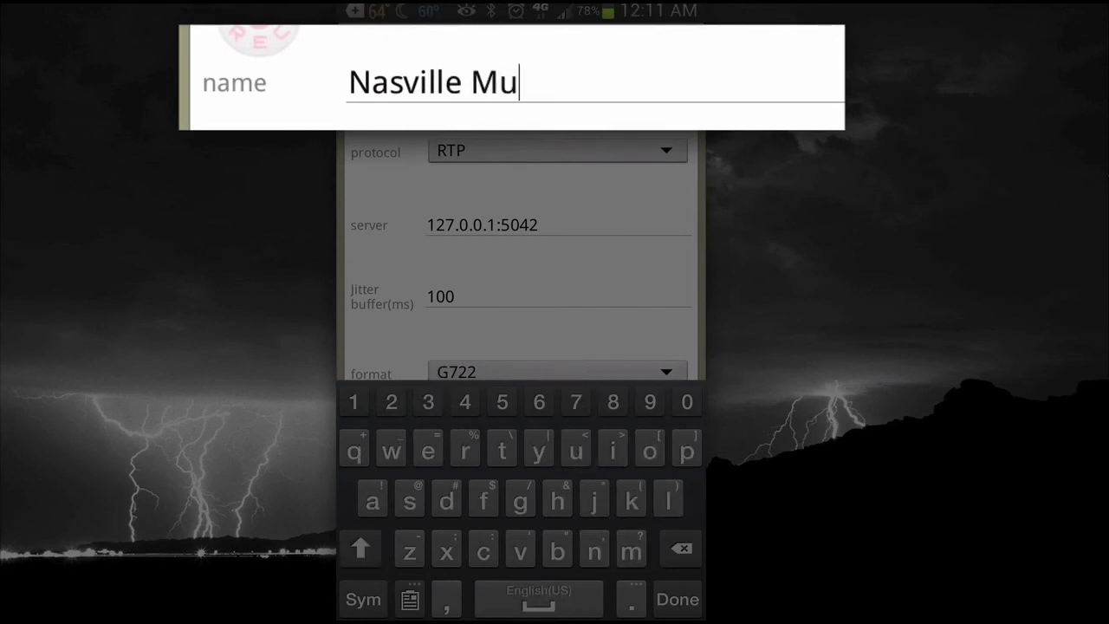
pyautogui.write('sic D')
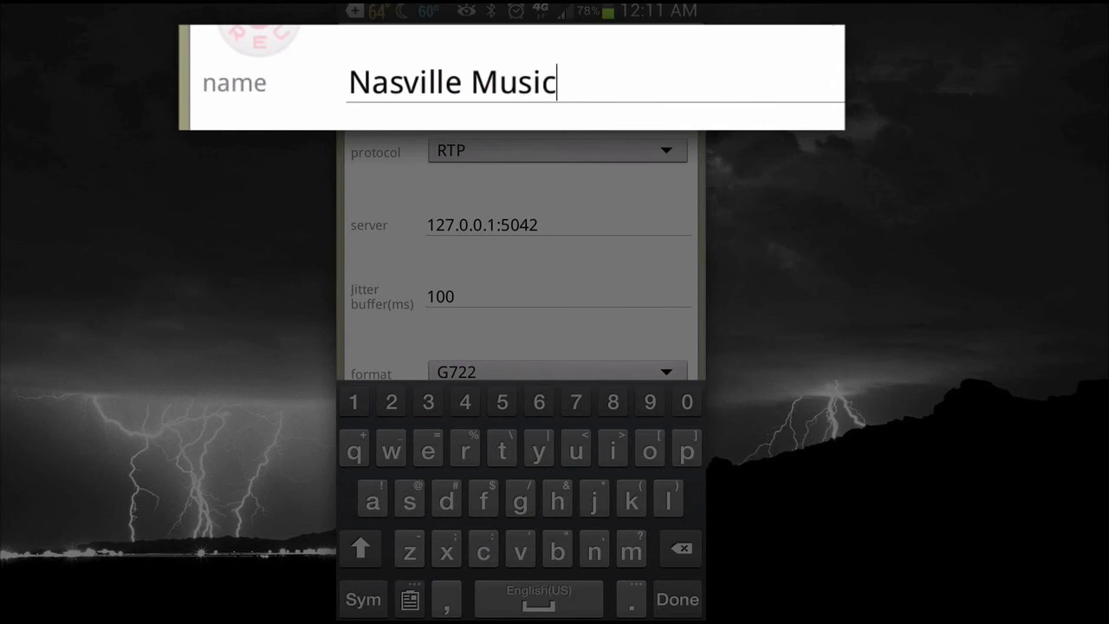
pyautogui.write('emo')
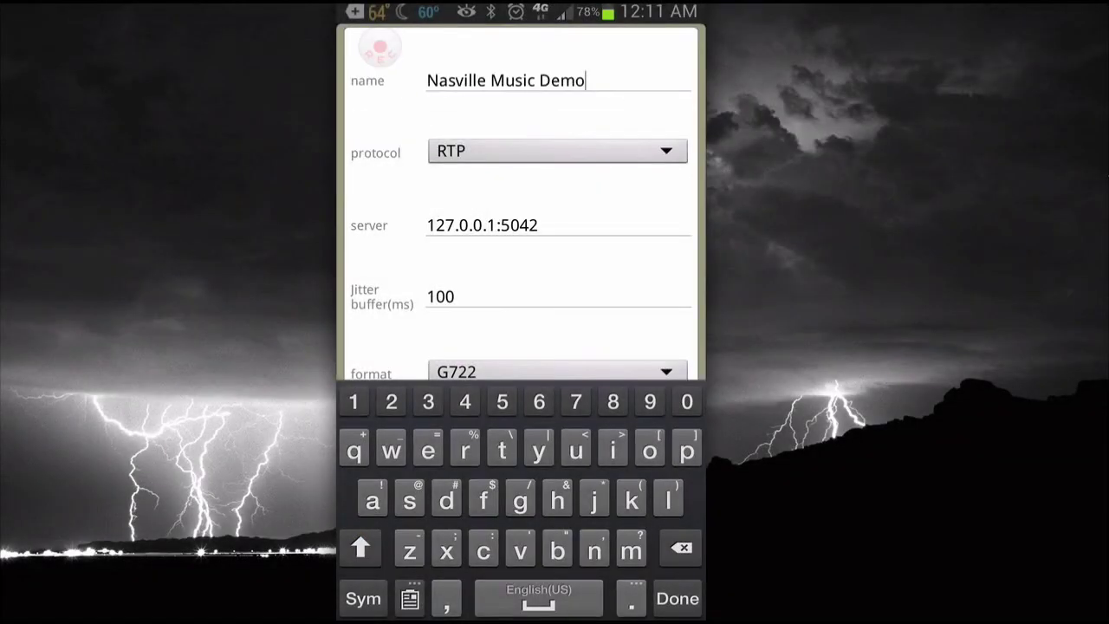
# Step: With RTP as the protocol, set the profile's server to the codec's dyndns.org host name with port 9151 and save the profile
pyautogui.click(672, 152)
pyautogui.click(731, 215)
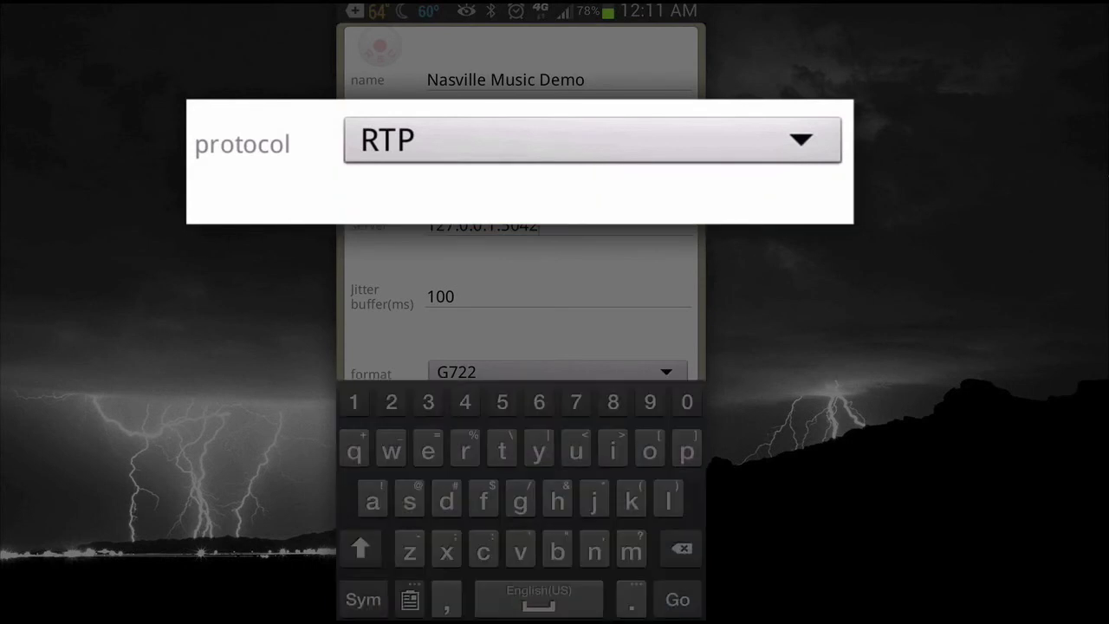
pyautogui.press('BackSpace')
pyautogui.press('BackSpace')
pyautogui.press('BackSpace')
pyautogui.press('BackSpace')
pyautogui.press('BackSpace')
pyautogui.press('BackSpace')
pyautogui.press('BackSpace')
pyautogui.press('BackSpace')
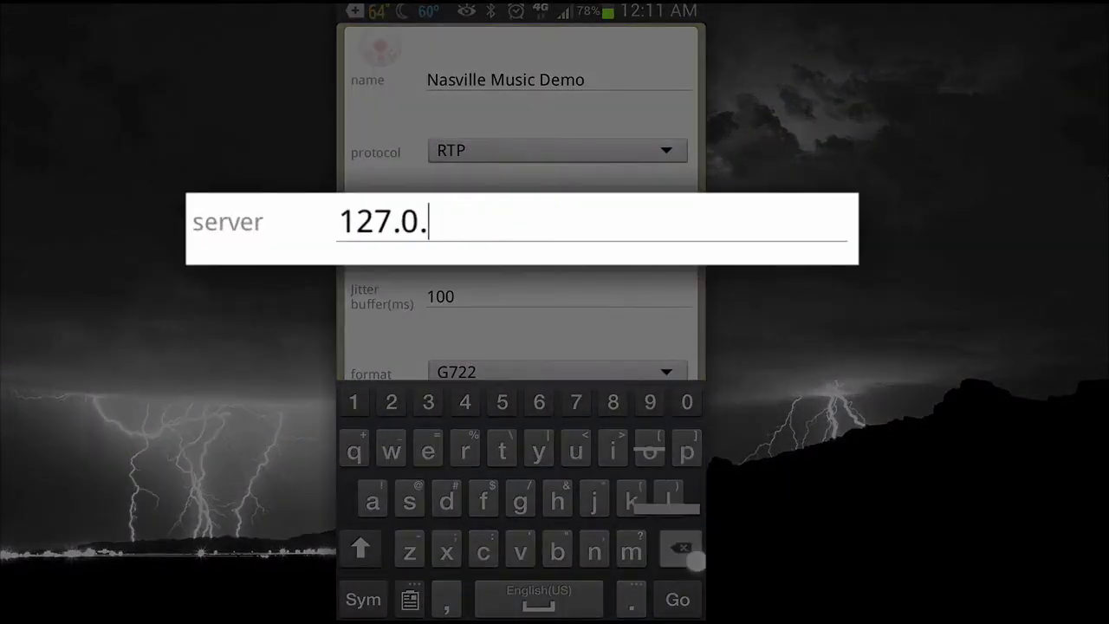
pyautogui.press('BackSpace')
pyautogui.press('BackSpace')
pyautogui.press('BackSpace')
pyautogui.press('BackSpace')
pyautogui.press('BackSpace')
pyautogui.press('BackSpace')
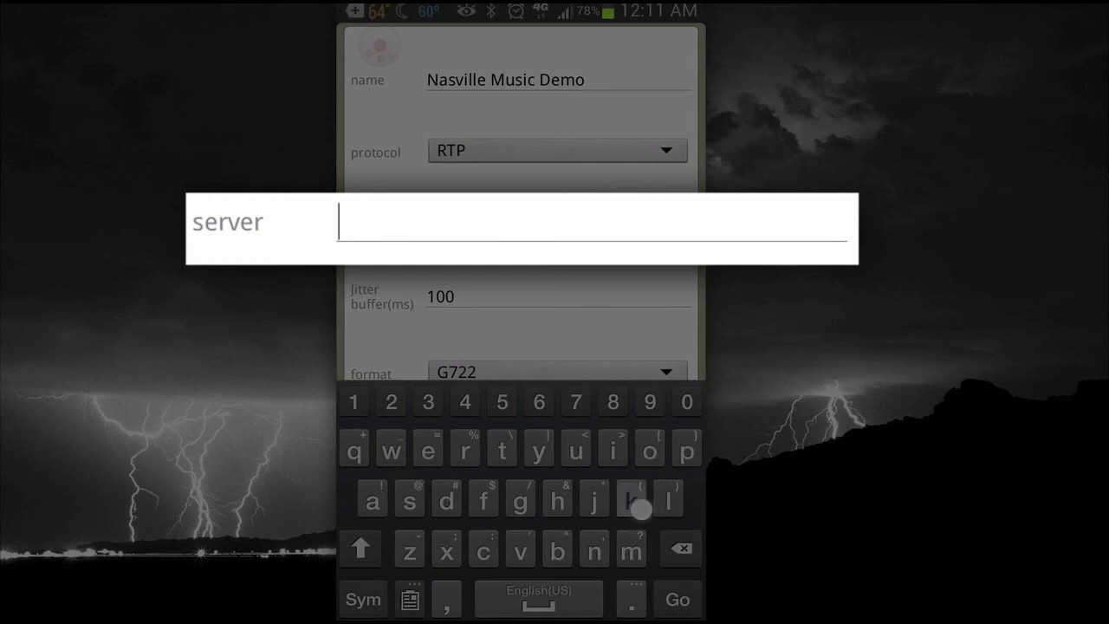
pyautogui.write('kh')
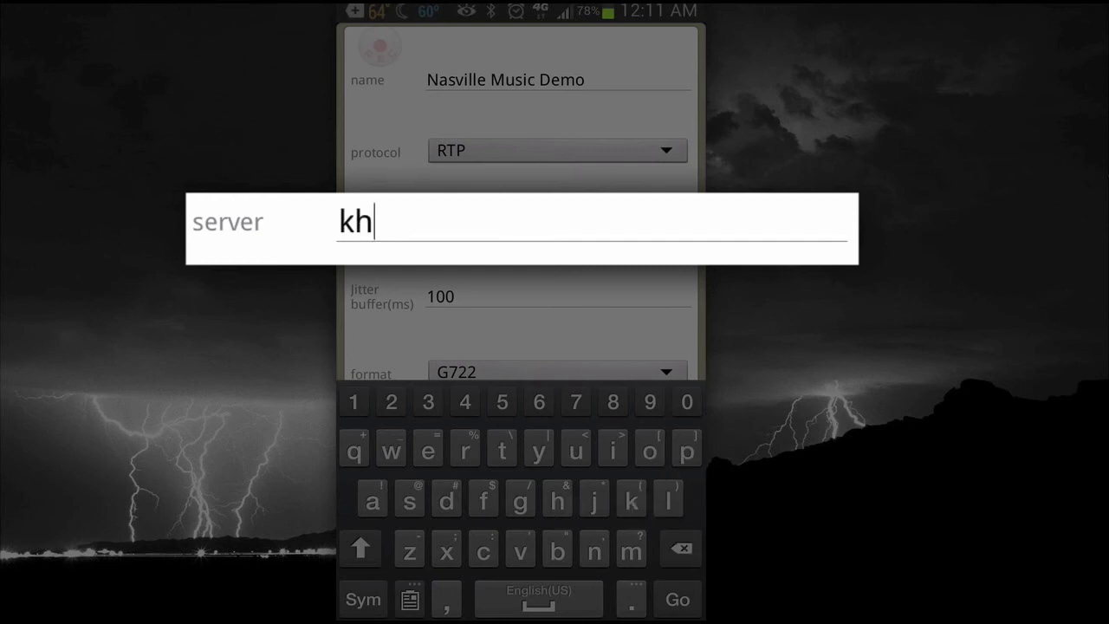
pyautogui.write('arna')
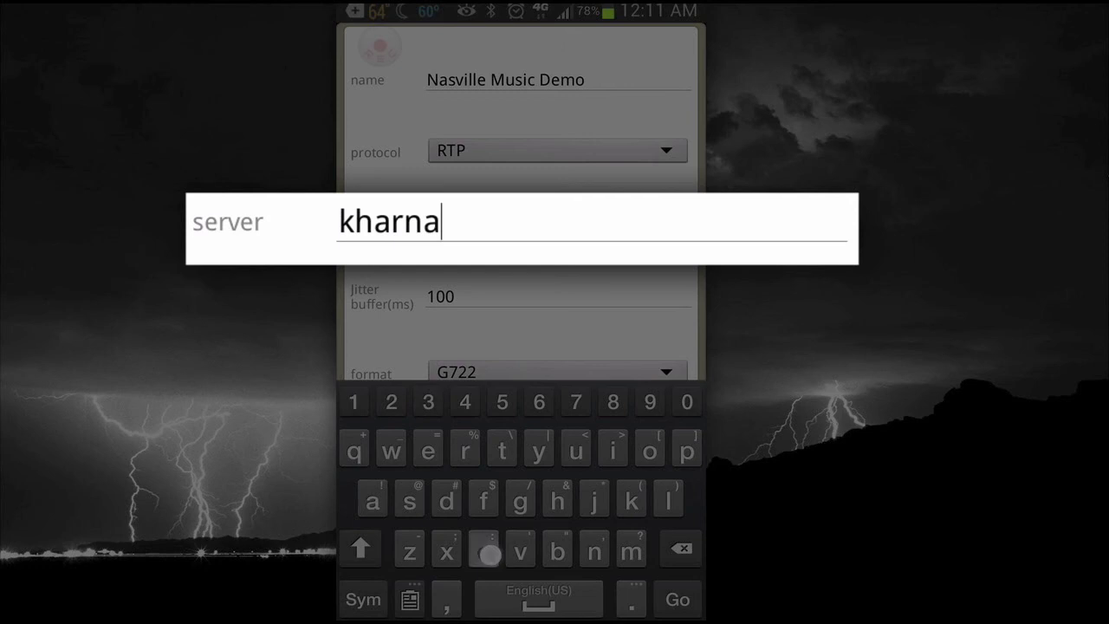
pyautogui.write('ck.d')
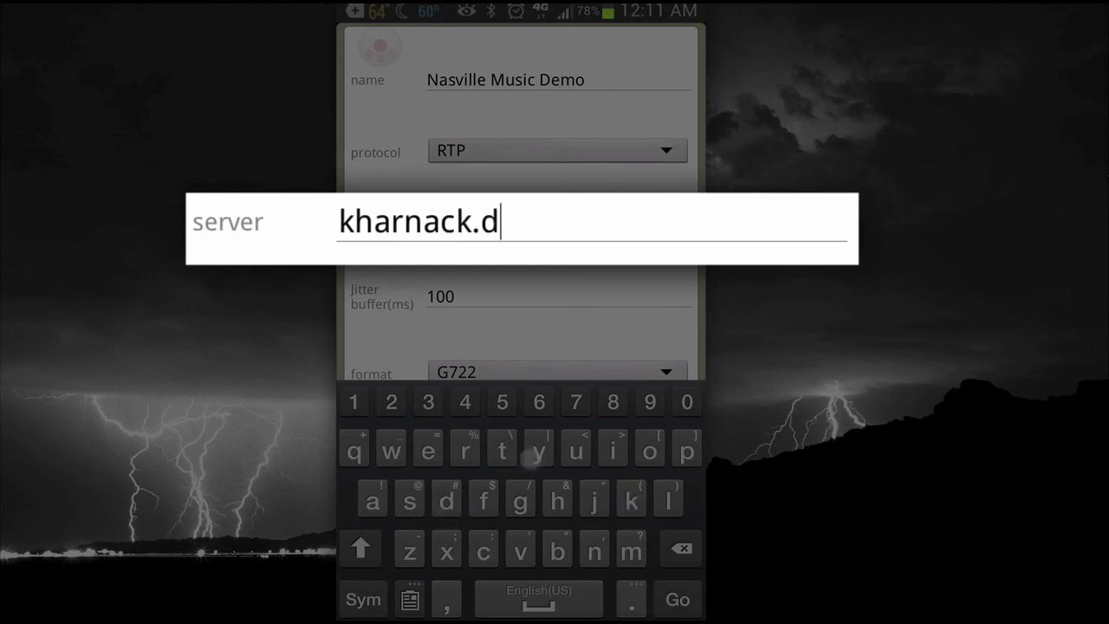
pyautogui.write('yndn')
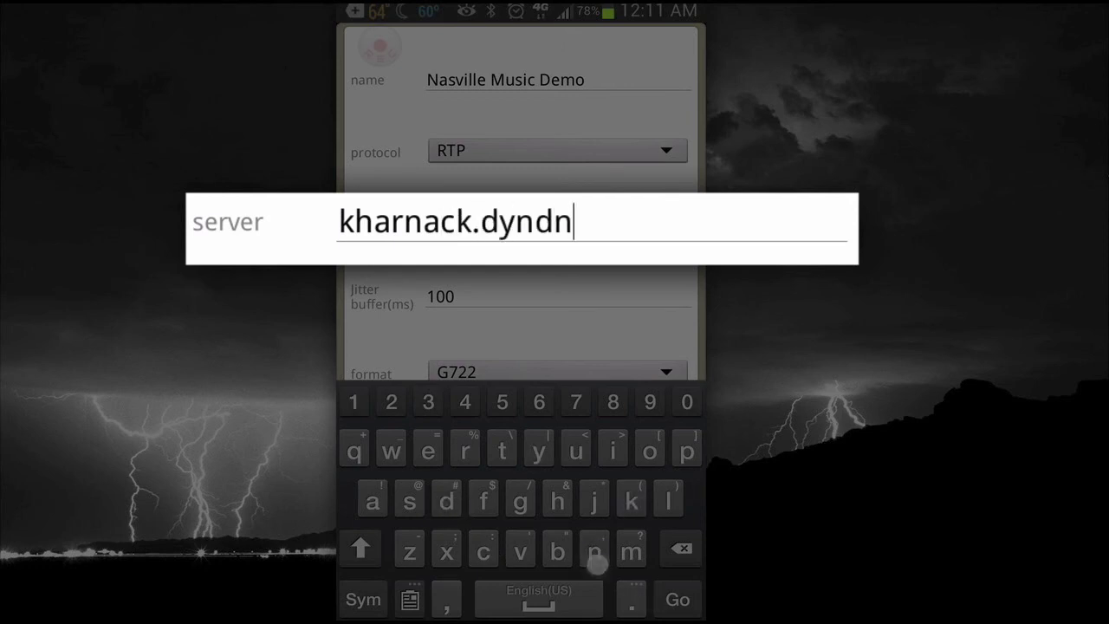
pyautogui.write('s.o')
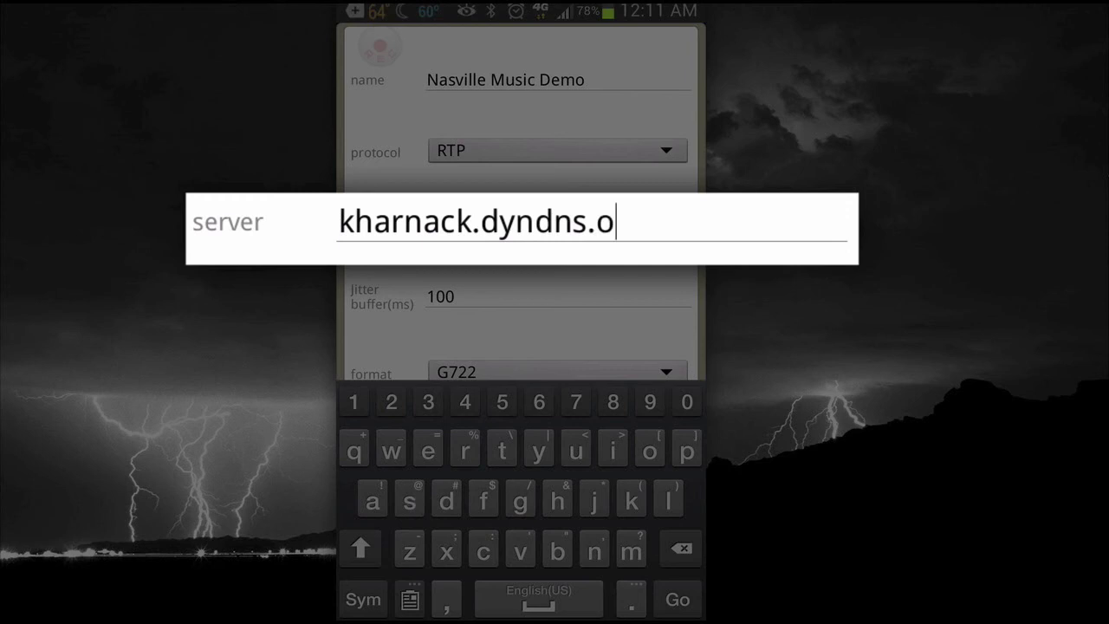
pyautogui.write('rg')
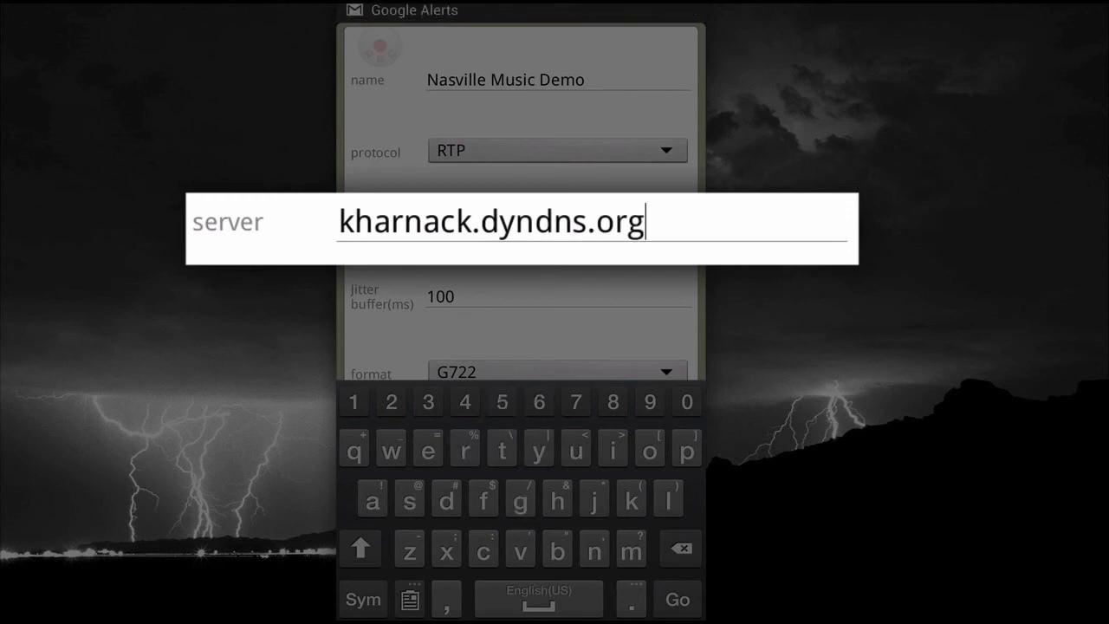
pyautogui.click(363, 599)
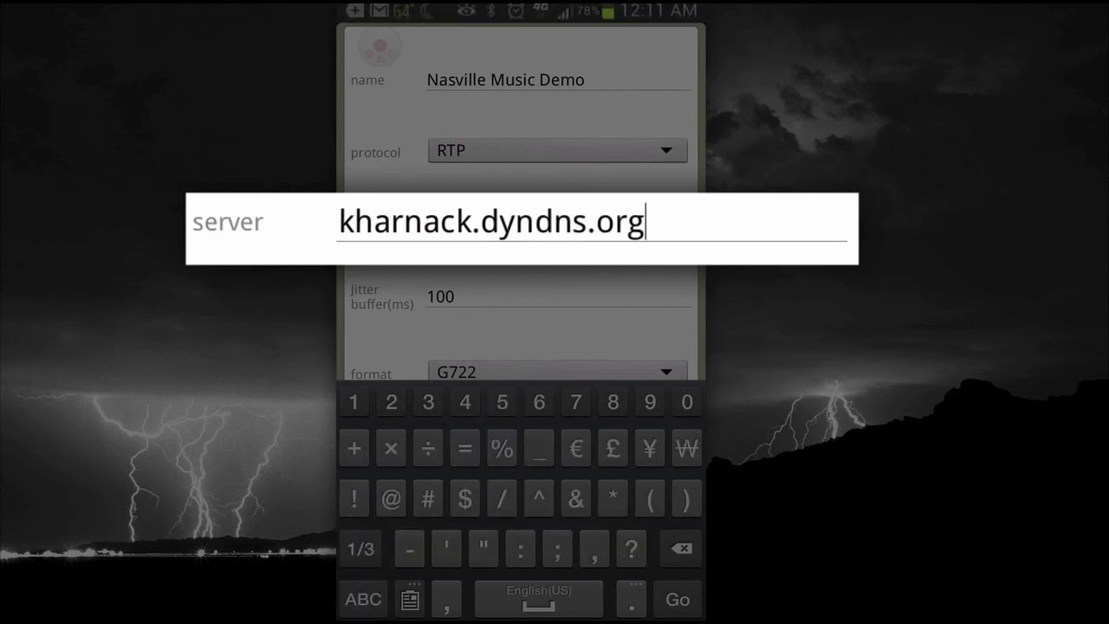
pyautogui.write(':')
pyautogui.click(363, 598)
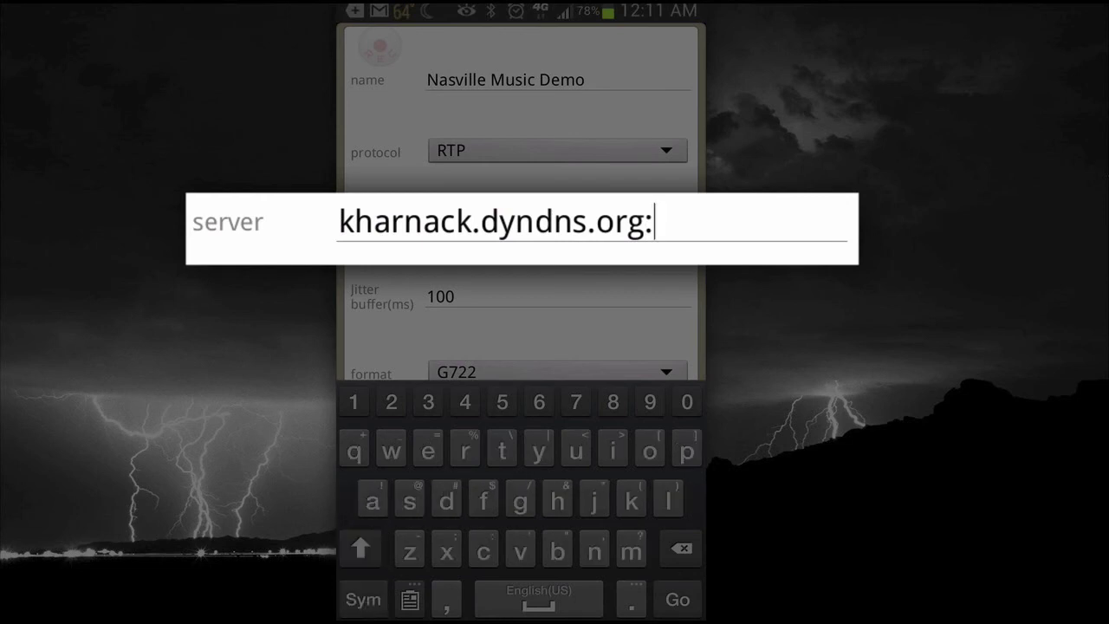
pyautogui.write('9151')
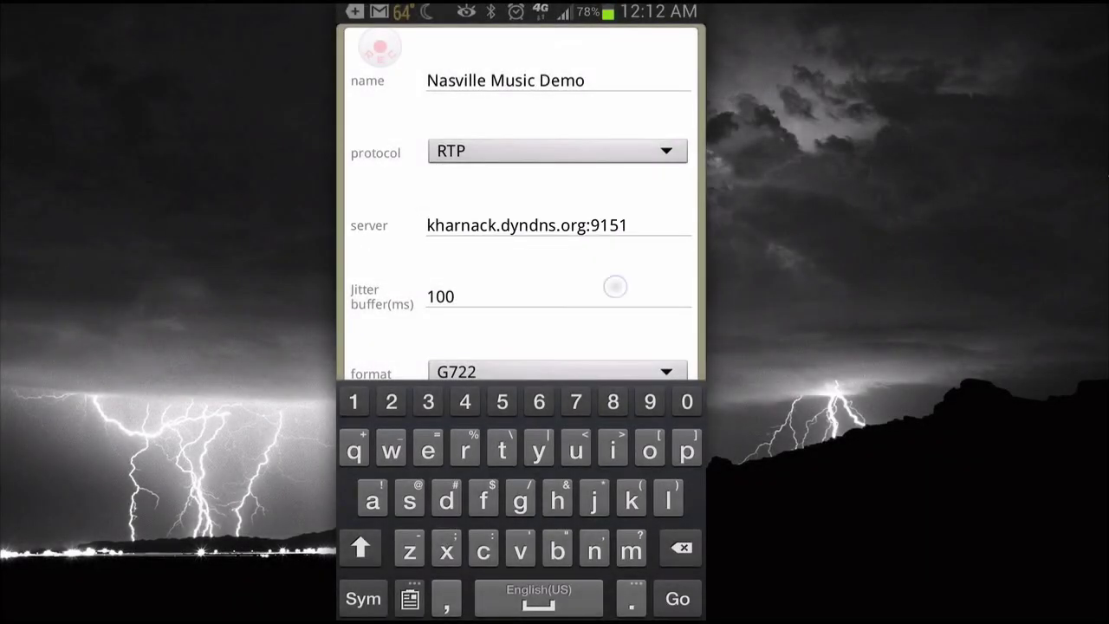
pyautogui.moveTo(615, 286); pyautogui.dragTo(638, 199)
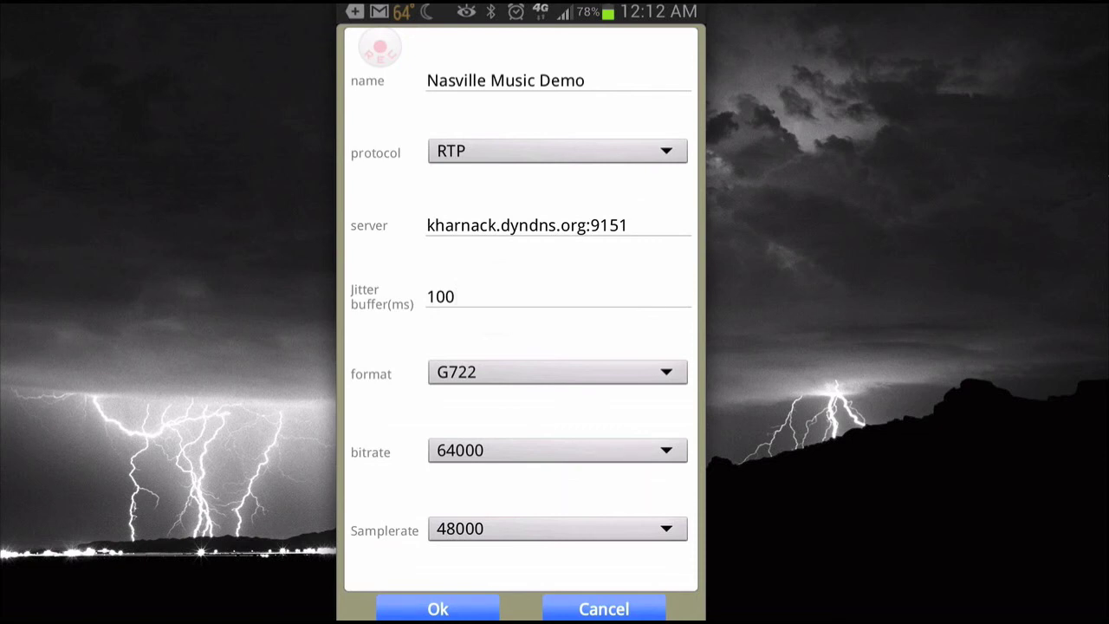
pyautogui.click(438, 609)
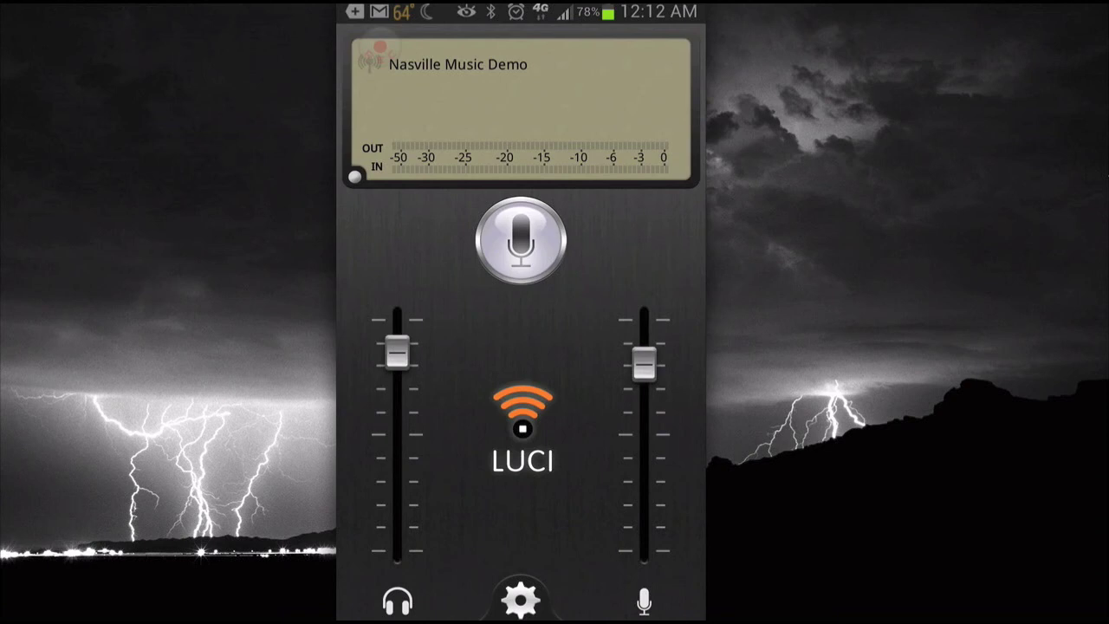
# Step: Adjust the microphone level while streaming to the codec with the new profile, and stop the stream
pyautogui.moveTo(661, 373); pyautogui.dragTo(668, 448)
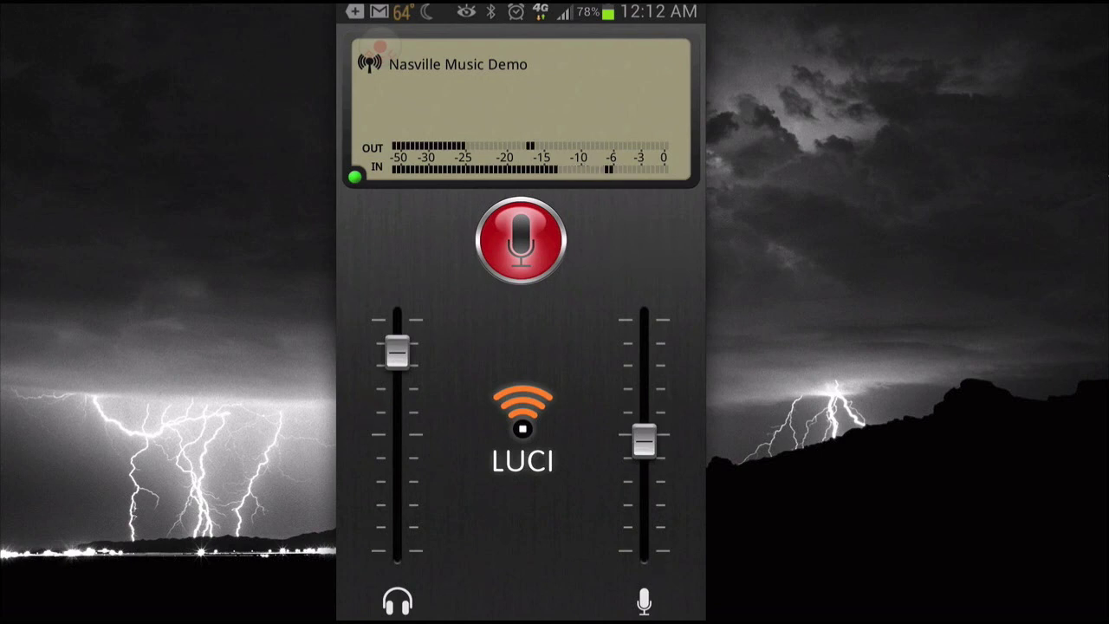
pyautogui.moveTo(667, 417); pyautogui.dragTo(667, 355)
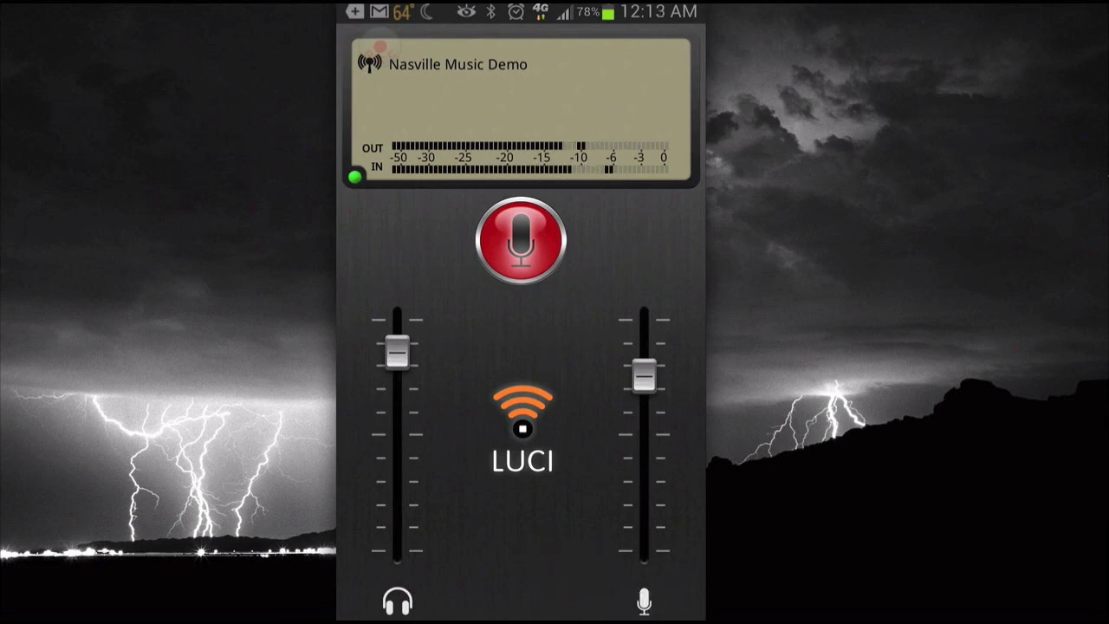
pyautogui.moveTo(401, 354); pyautogui.dragTo(441, 356)
pyautogui.moveTo(644, 374); pyautogui.dragTo(662, 421)
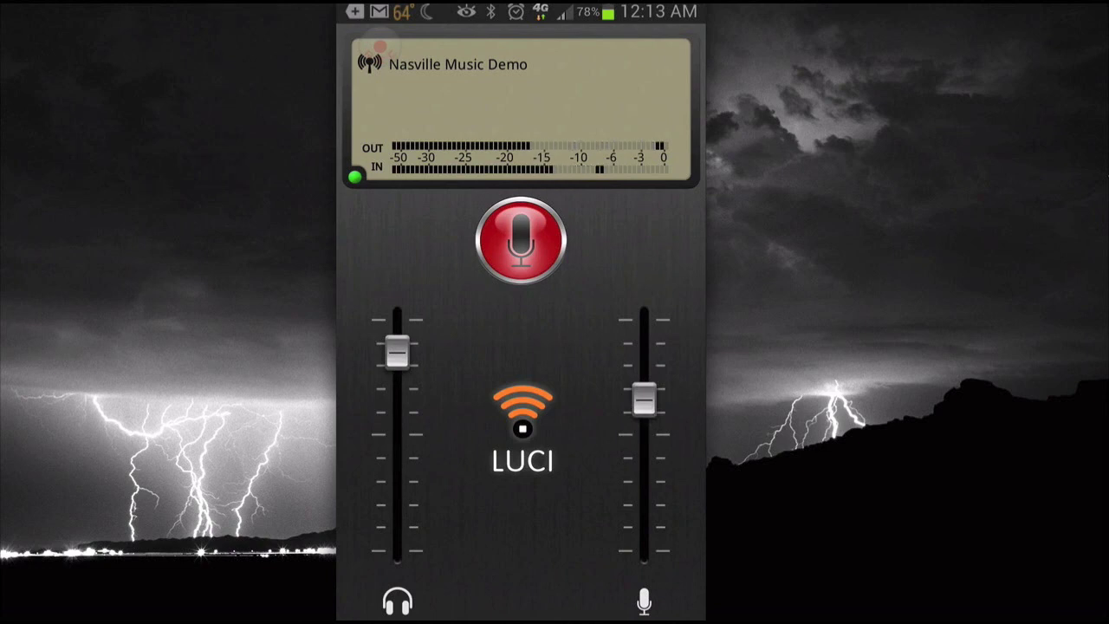
pyautogui.click(536, 251)
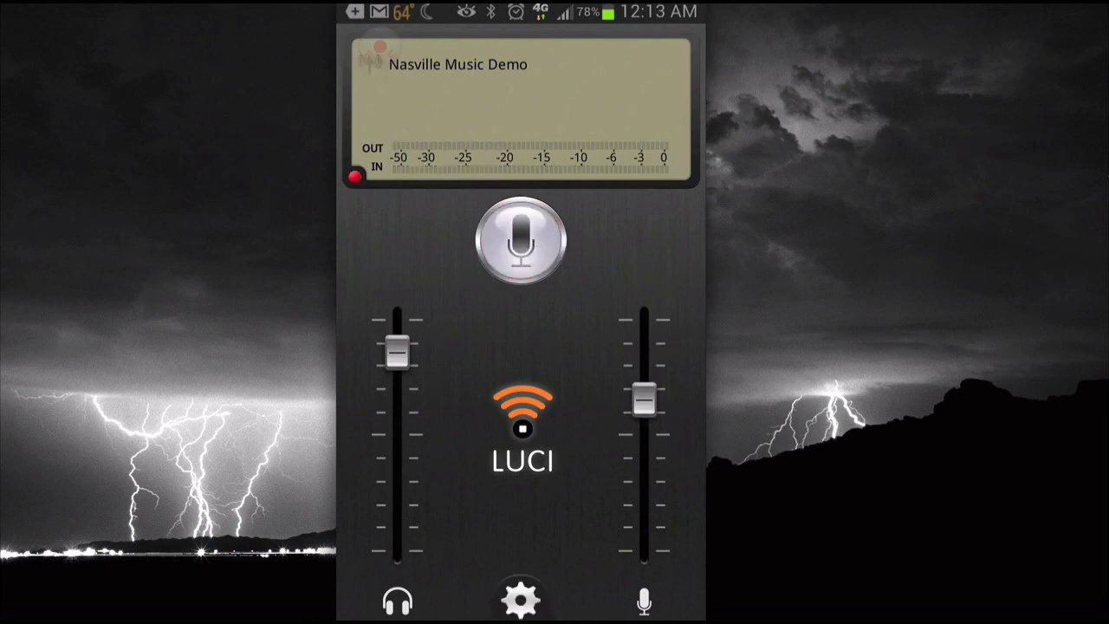